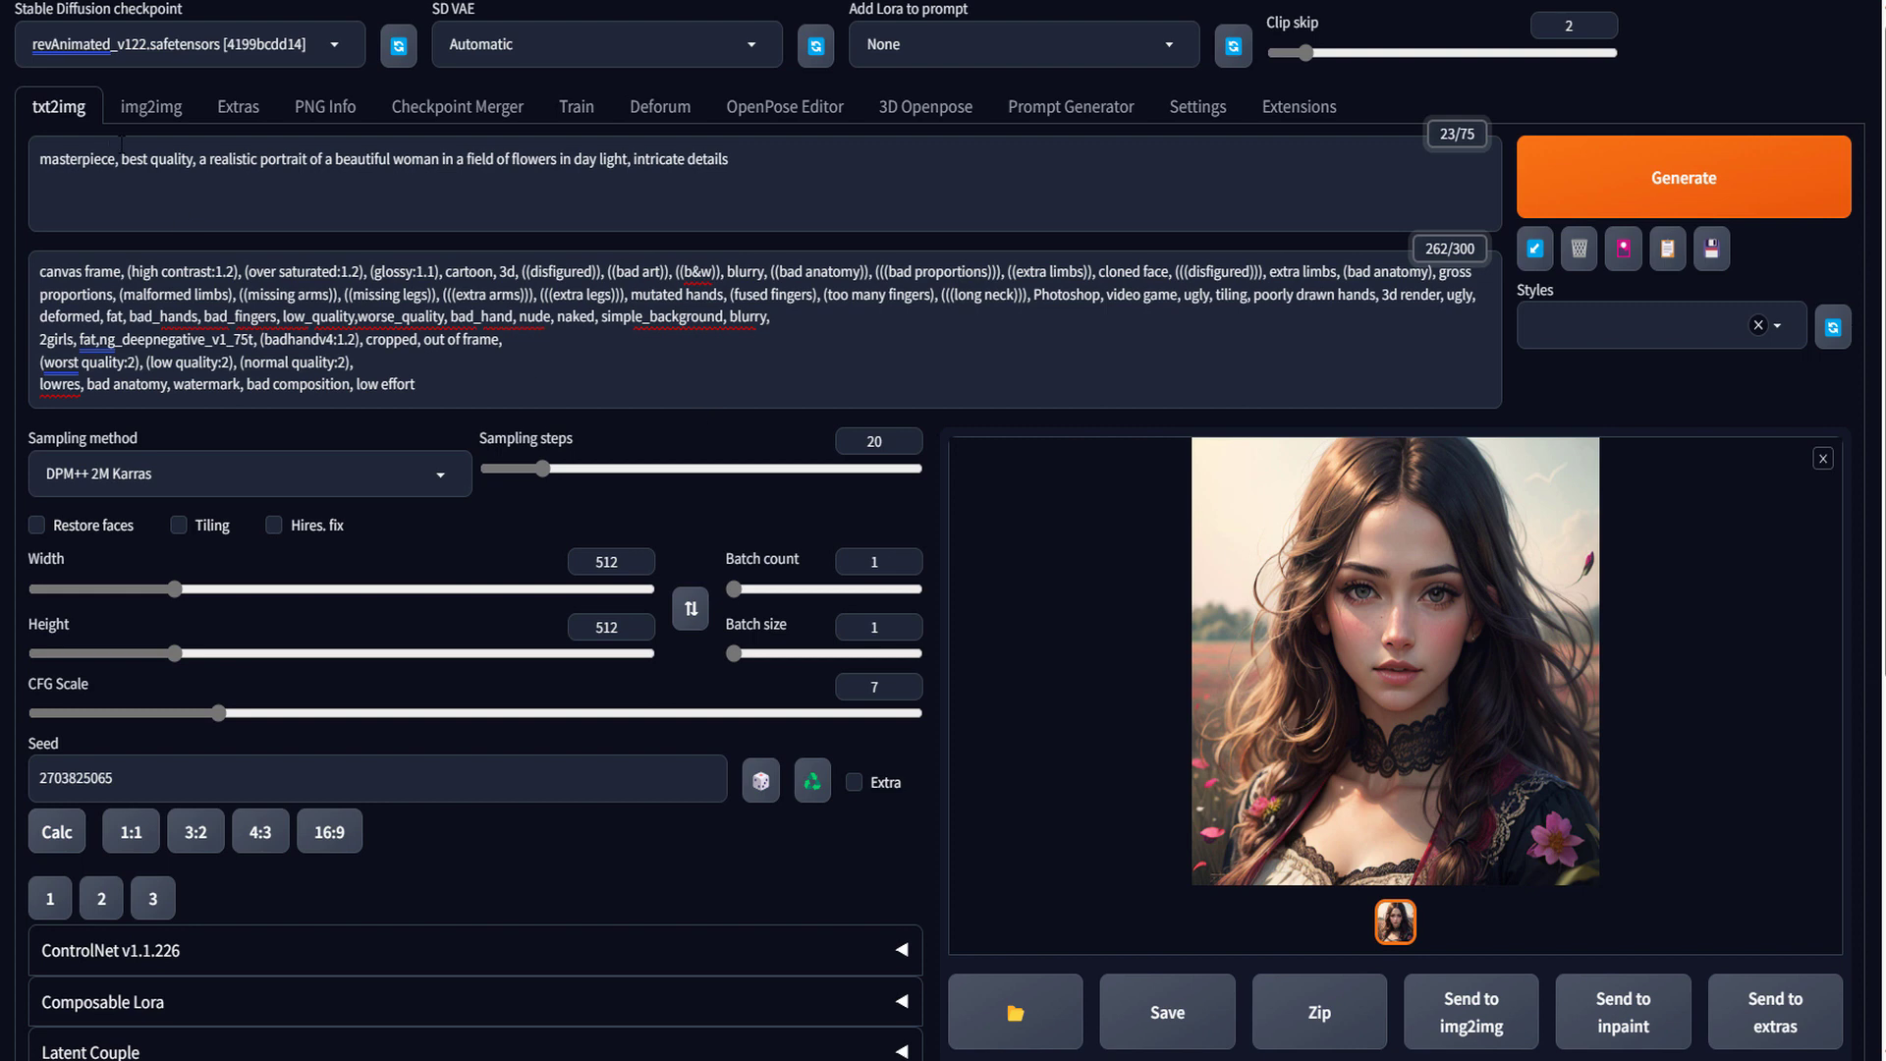
Expand the ControlNet v1.1.226 panel below the generation settings, then return to the output image
scroll(1395, 706, "down", 3)
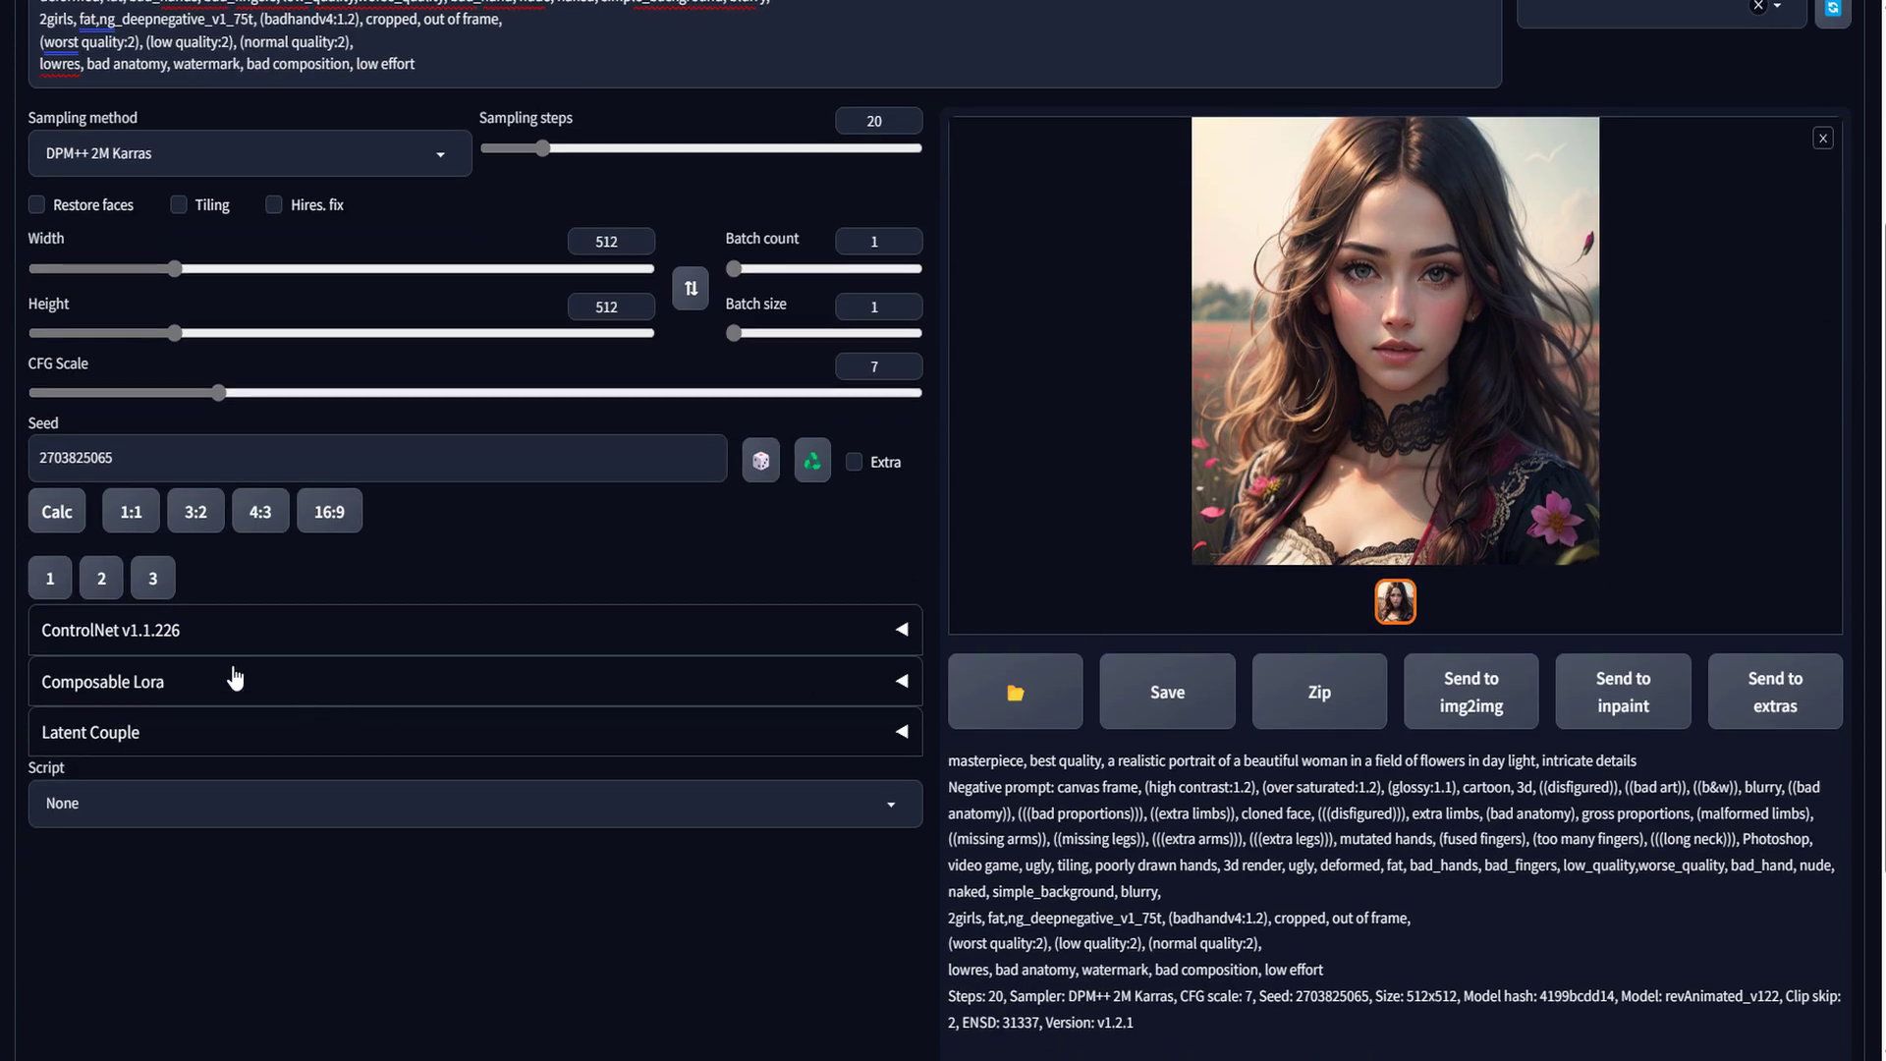
left_click(174, 638)
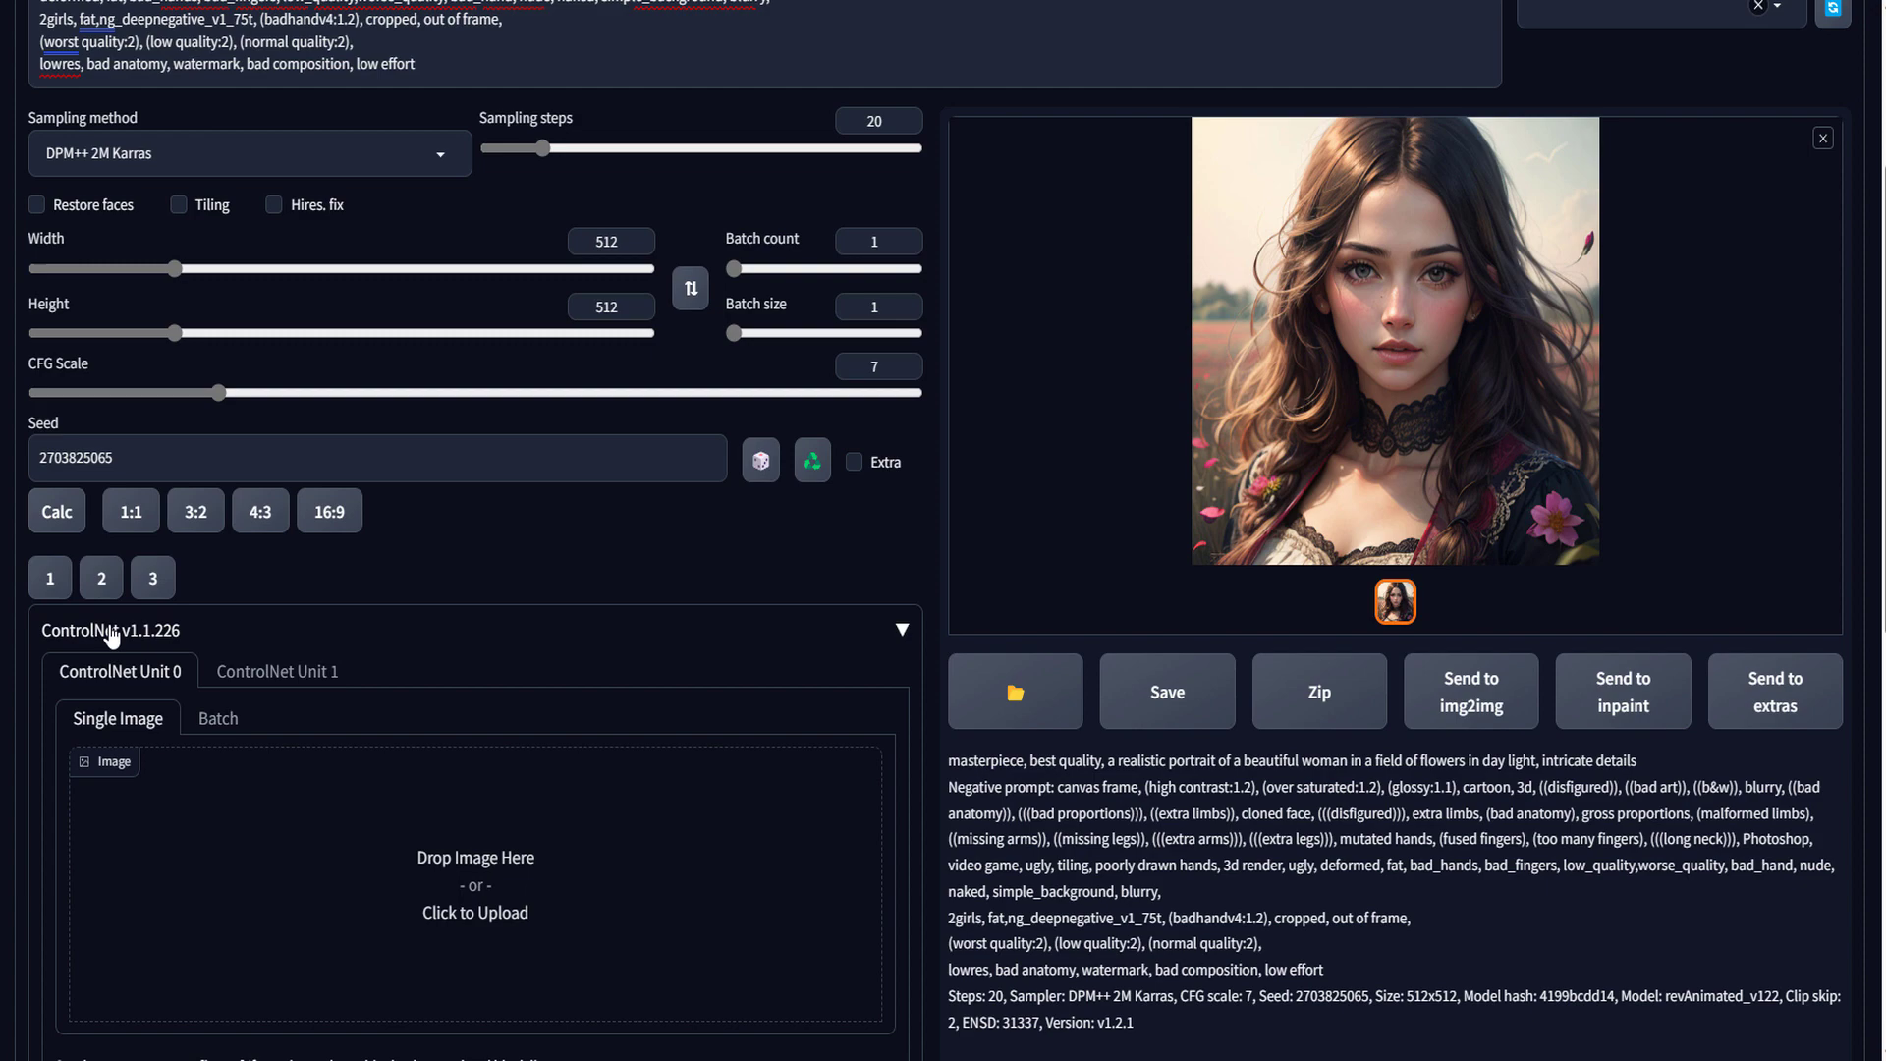
scroll(1379, 383, "up", 3)
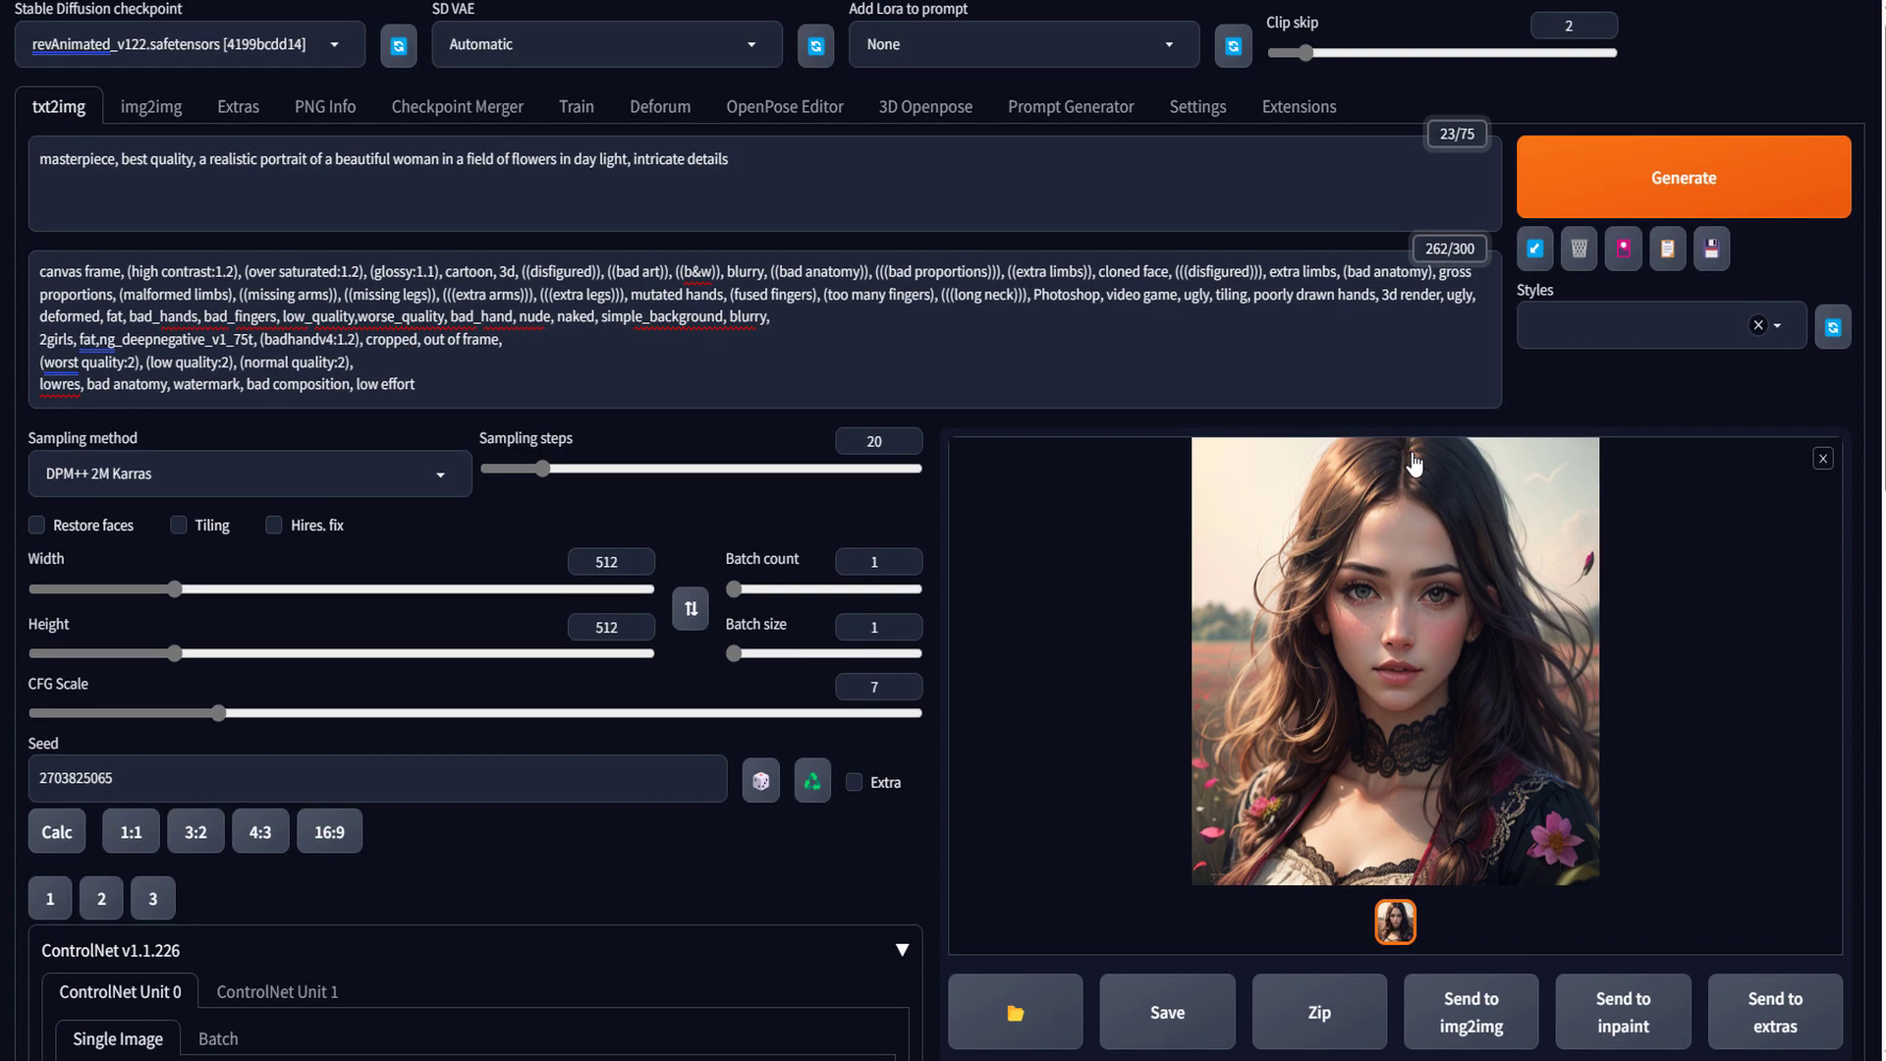
Drop the generated portrait into the ControlNet Unit 0 image area
scroll(1444, 687, "down", 2)
left_click_drag(1442, 632, 507, 992)
scroll(503, 983, "down", 3)
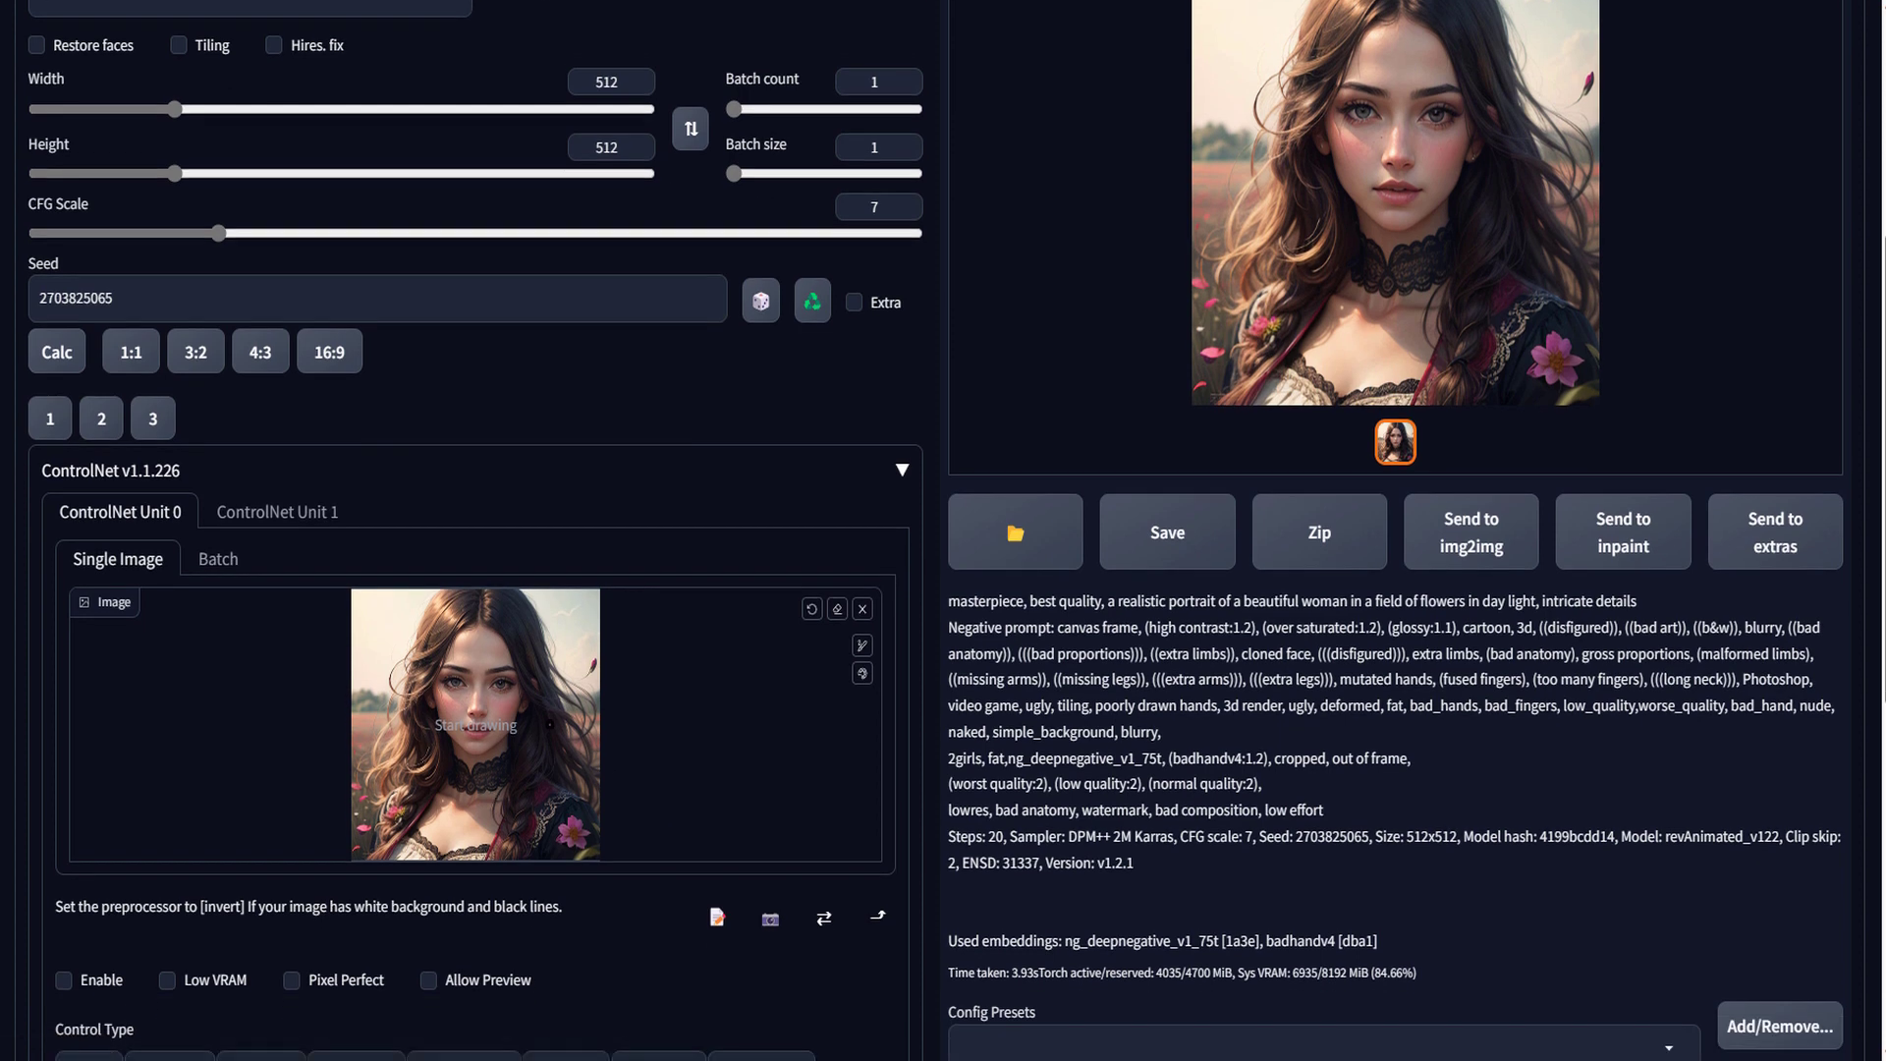
Reset the seed to -1 for a random seed
left_click(373, 313)
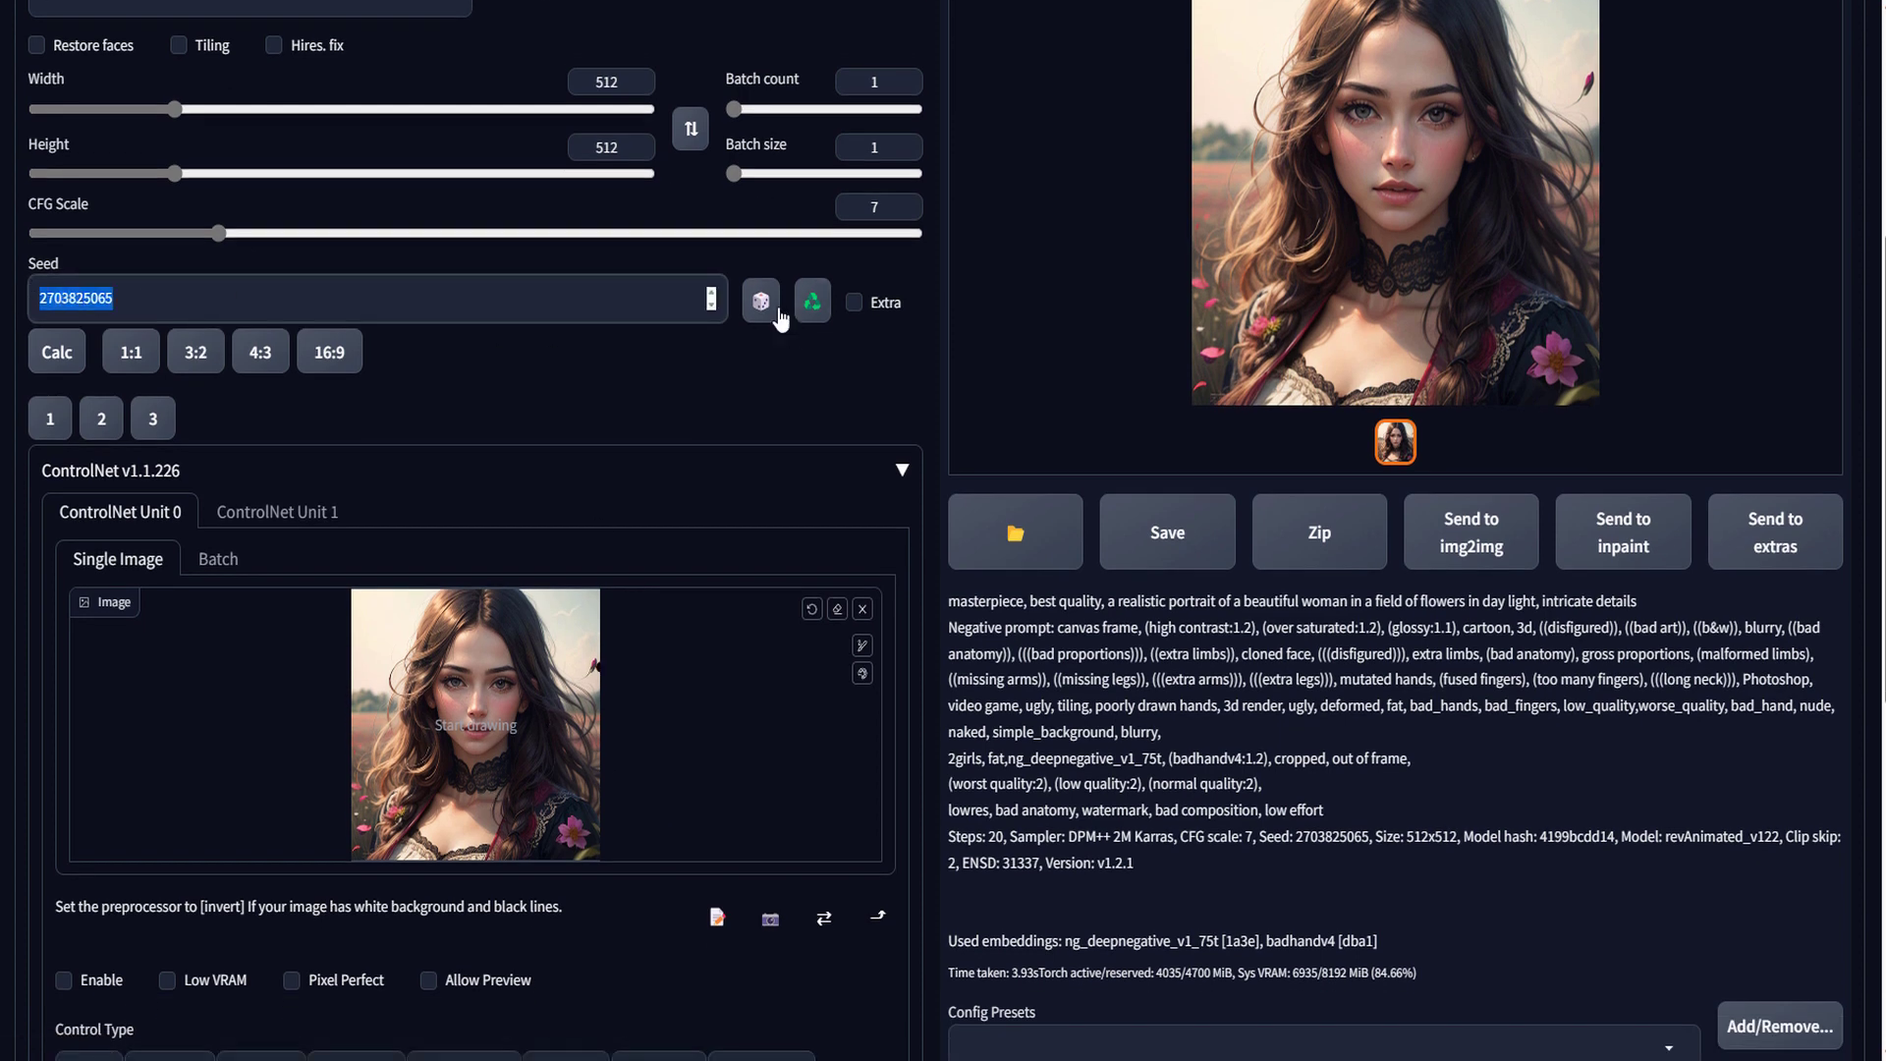
left_click(764, 312)
scroll(615, 561, "down", 2)
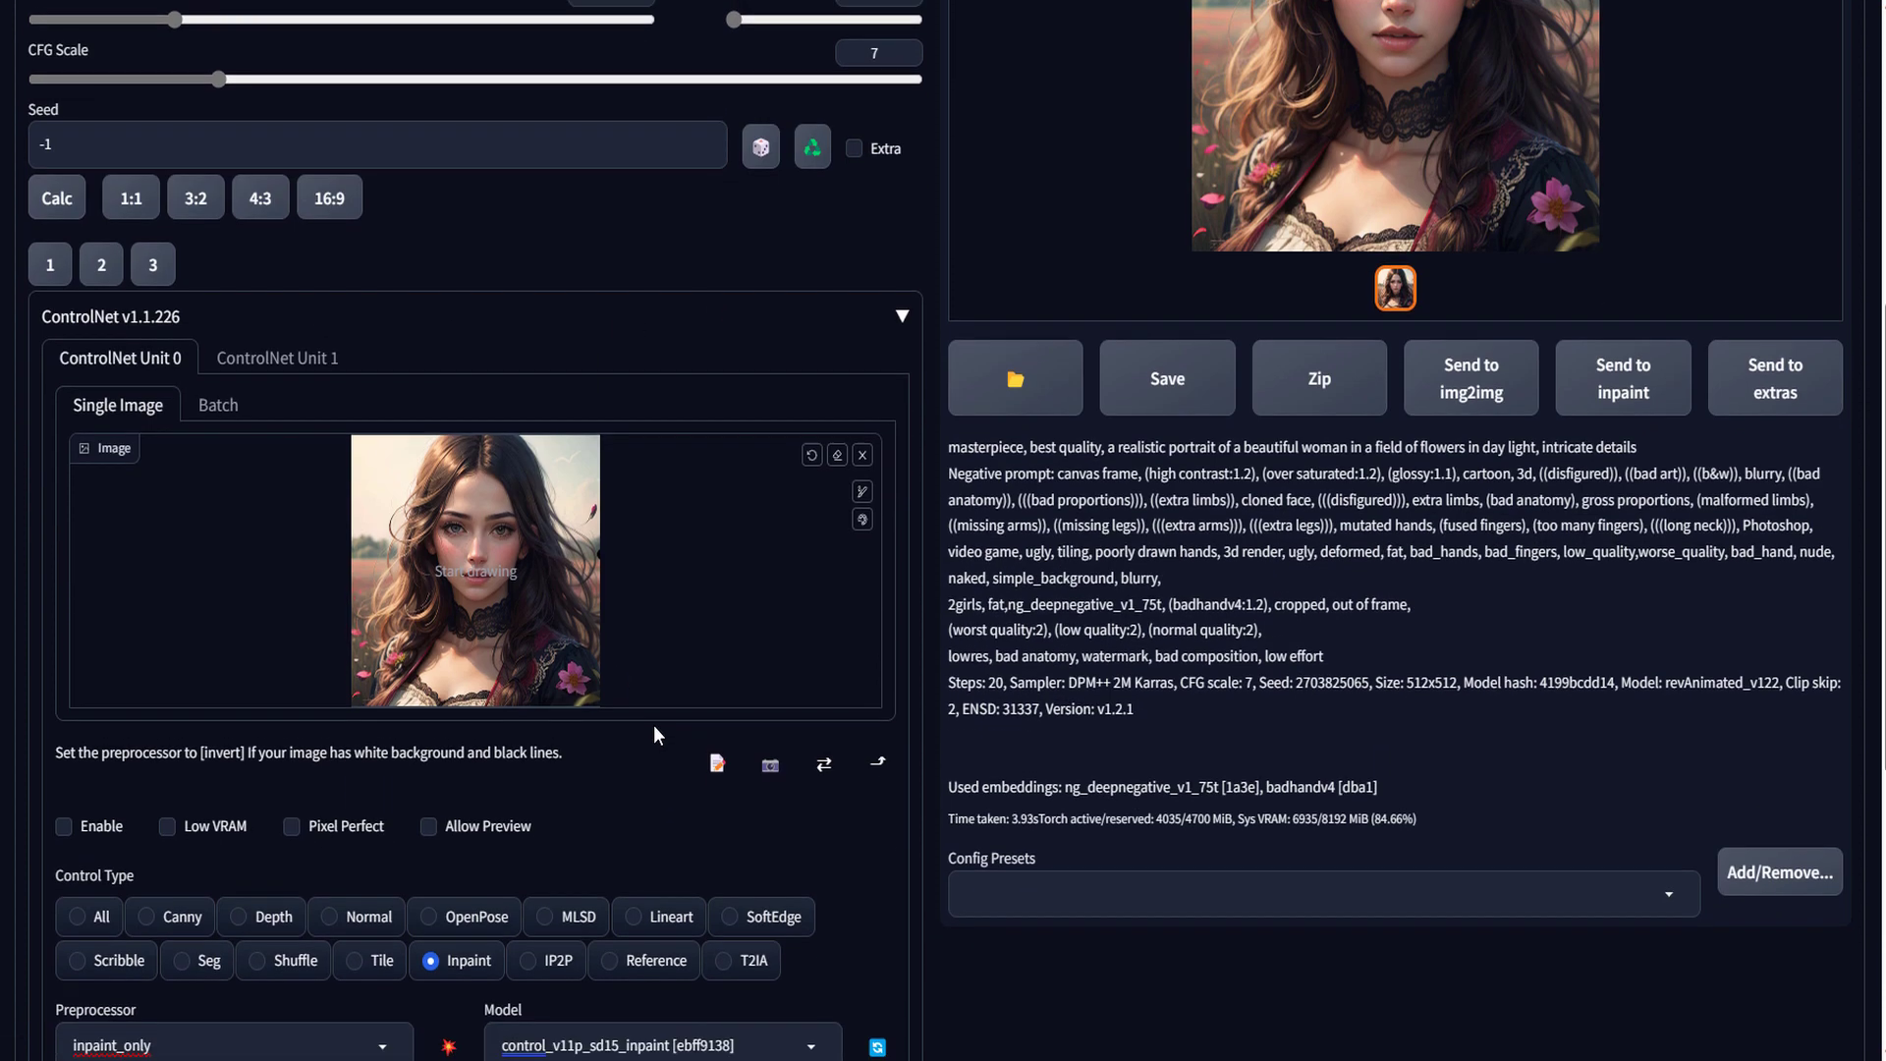
double_click(108, 153)
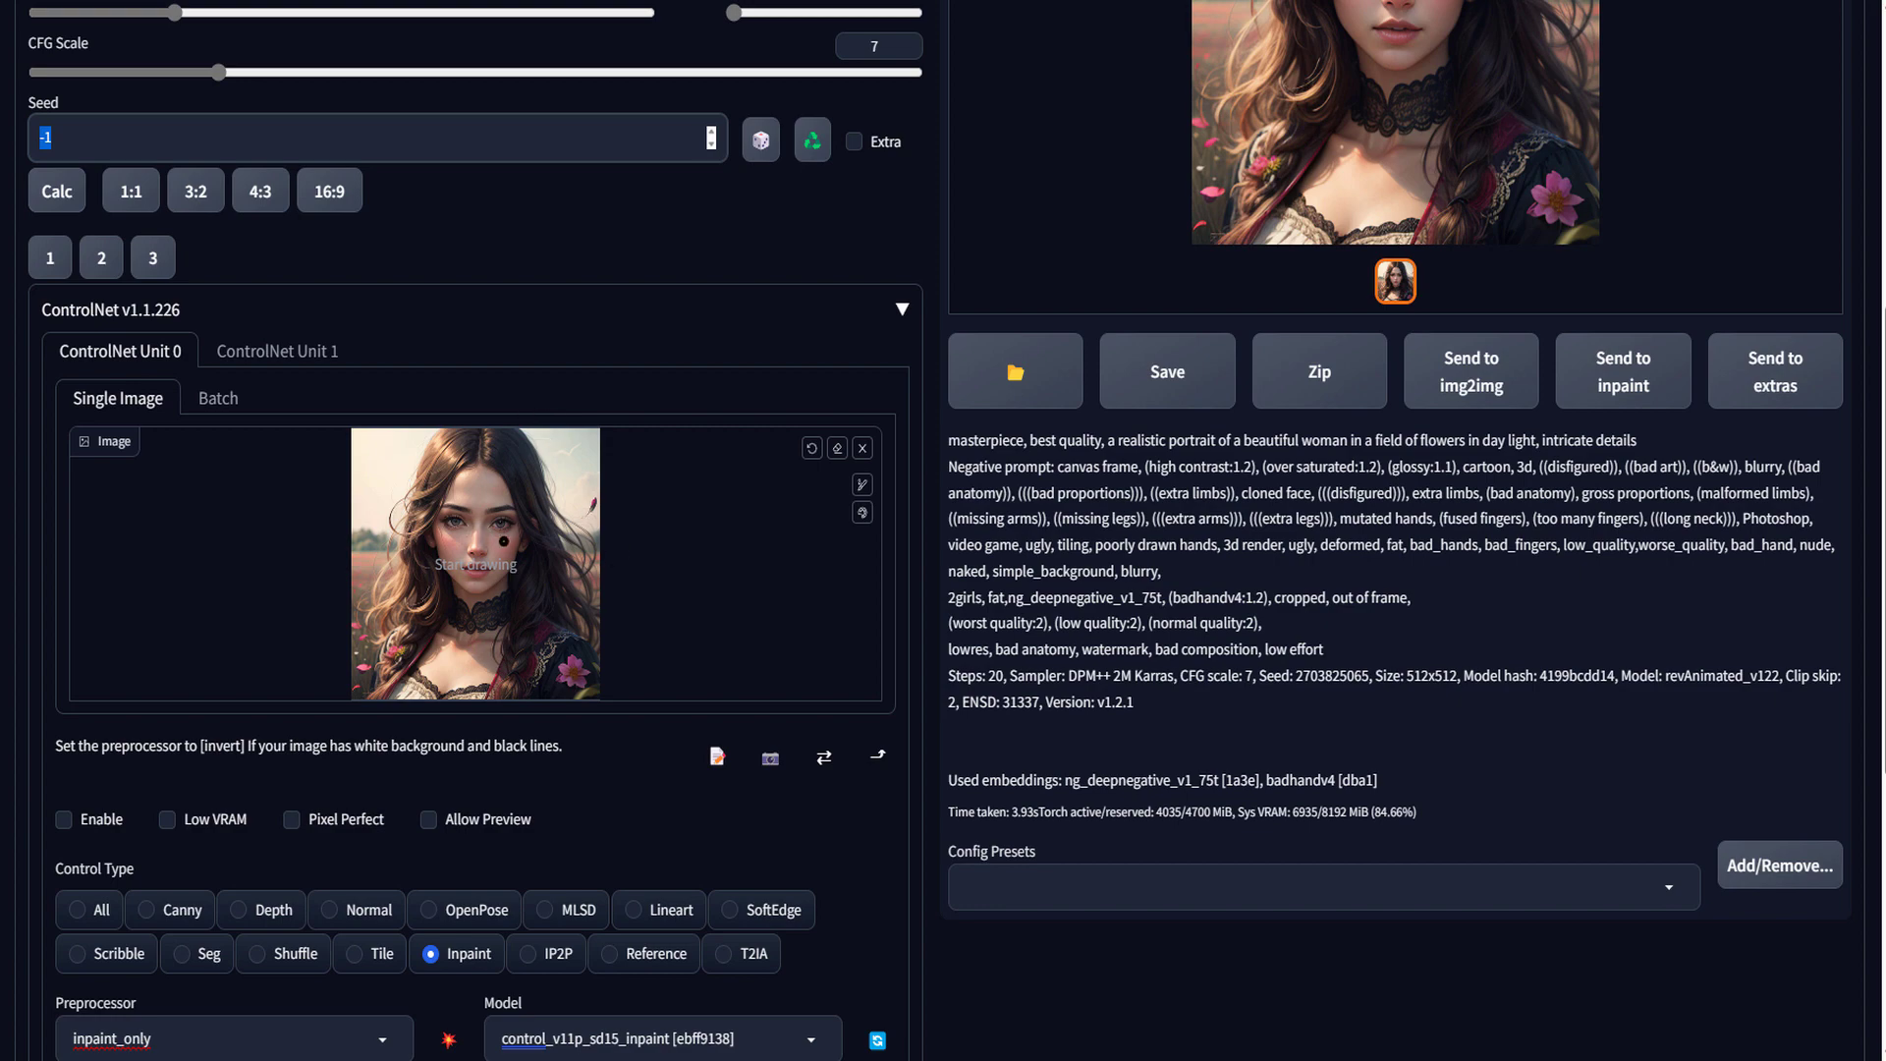
scroll(122, 511, "down", 4)
Enable ControlNet Unit 0 with Control Type Inpaint and preprocessor inpaint_only
left_click(79, 513)
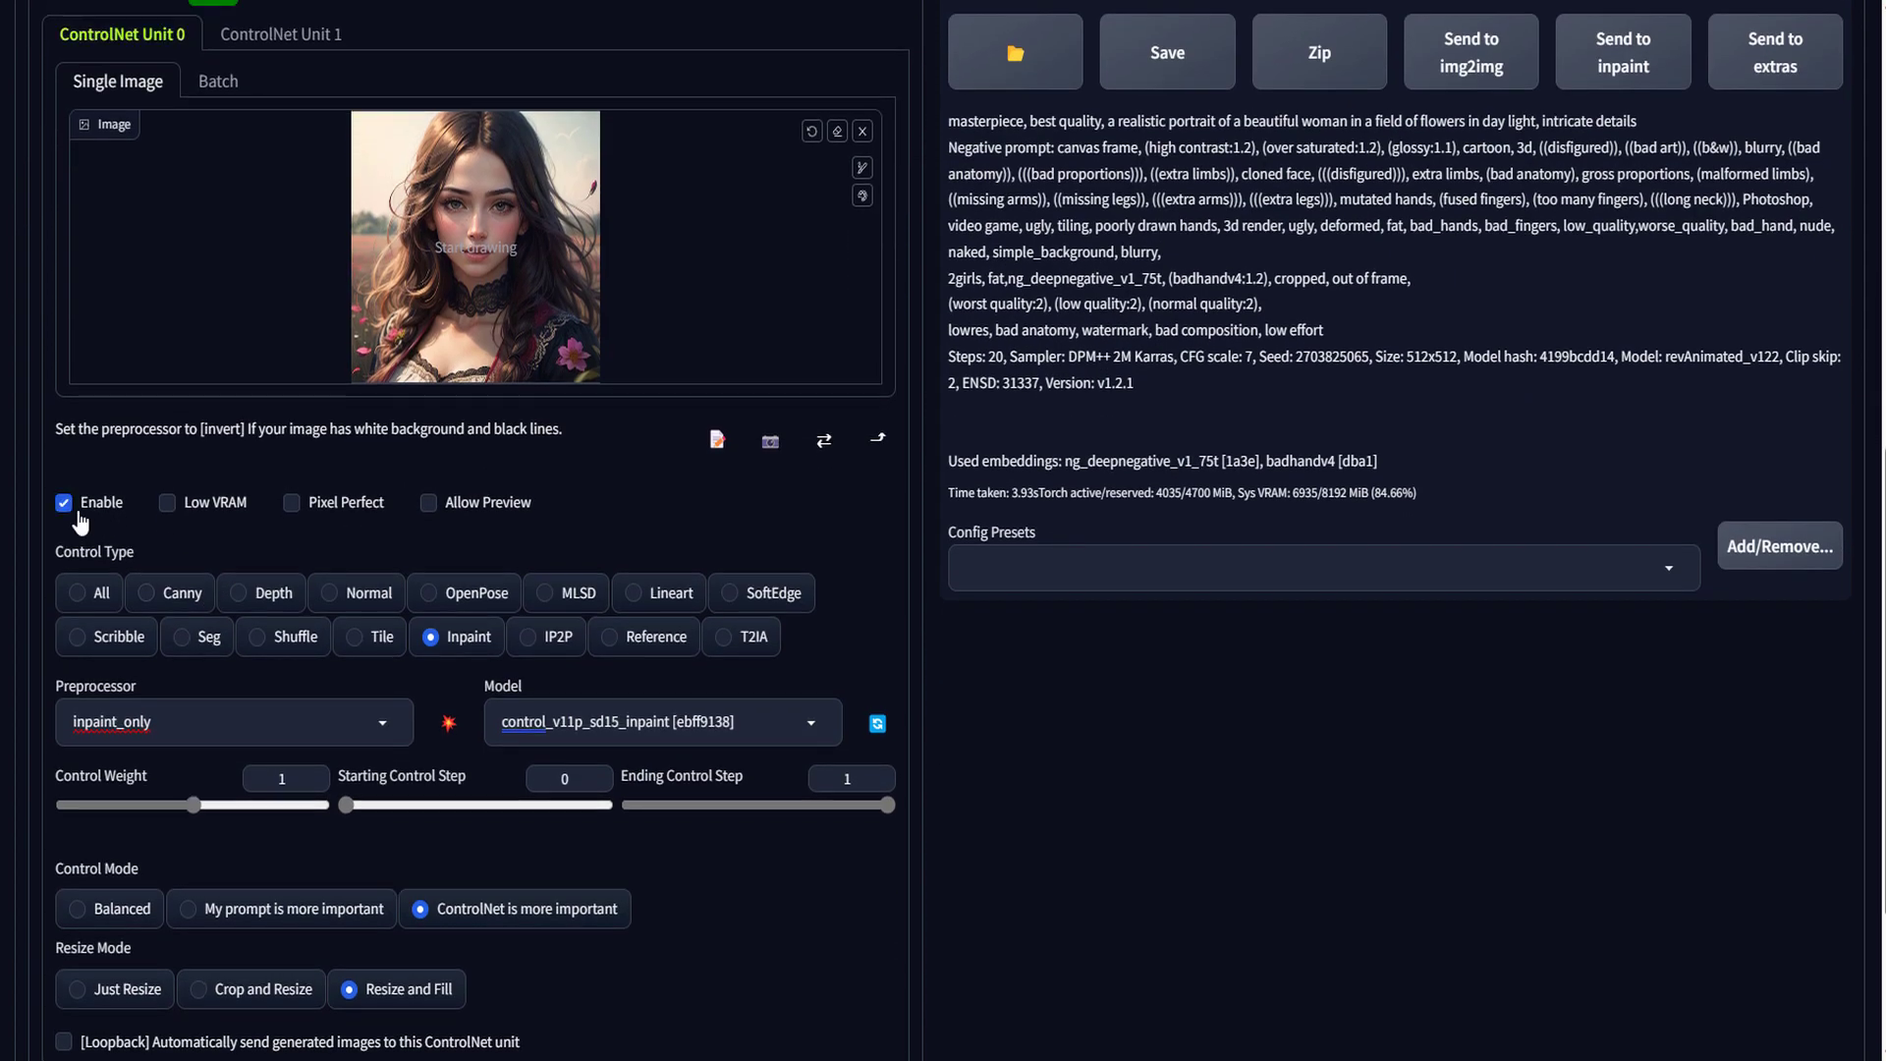
scroll(303, 574, "down", 2)
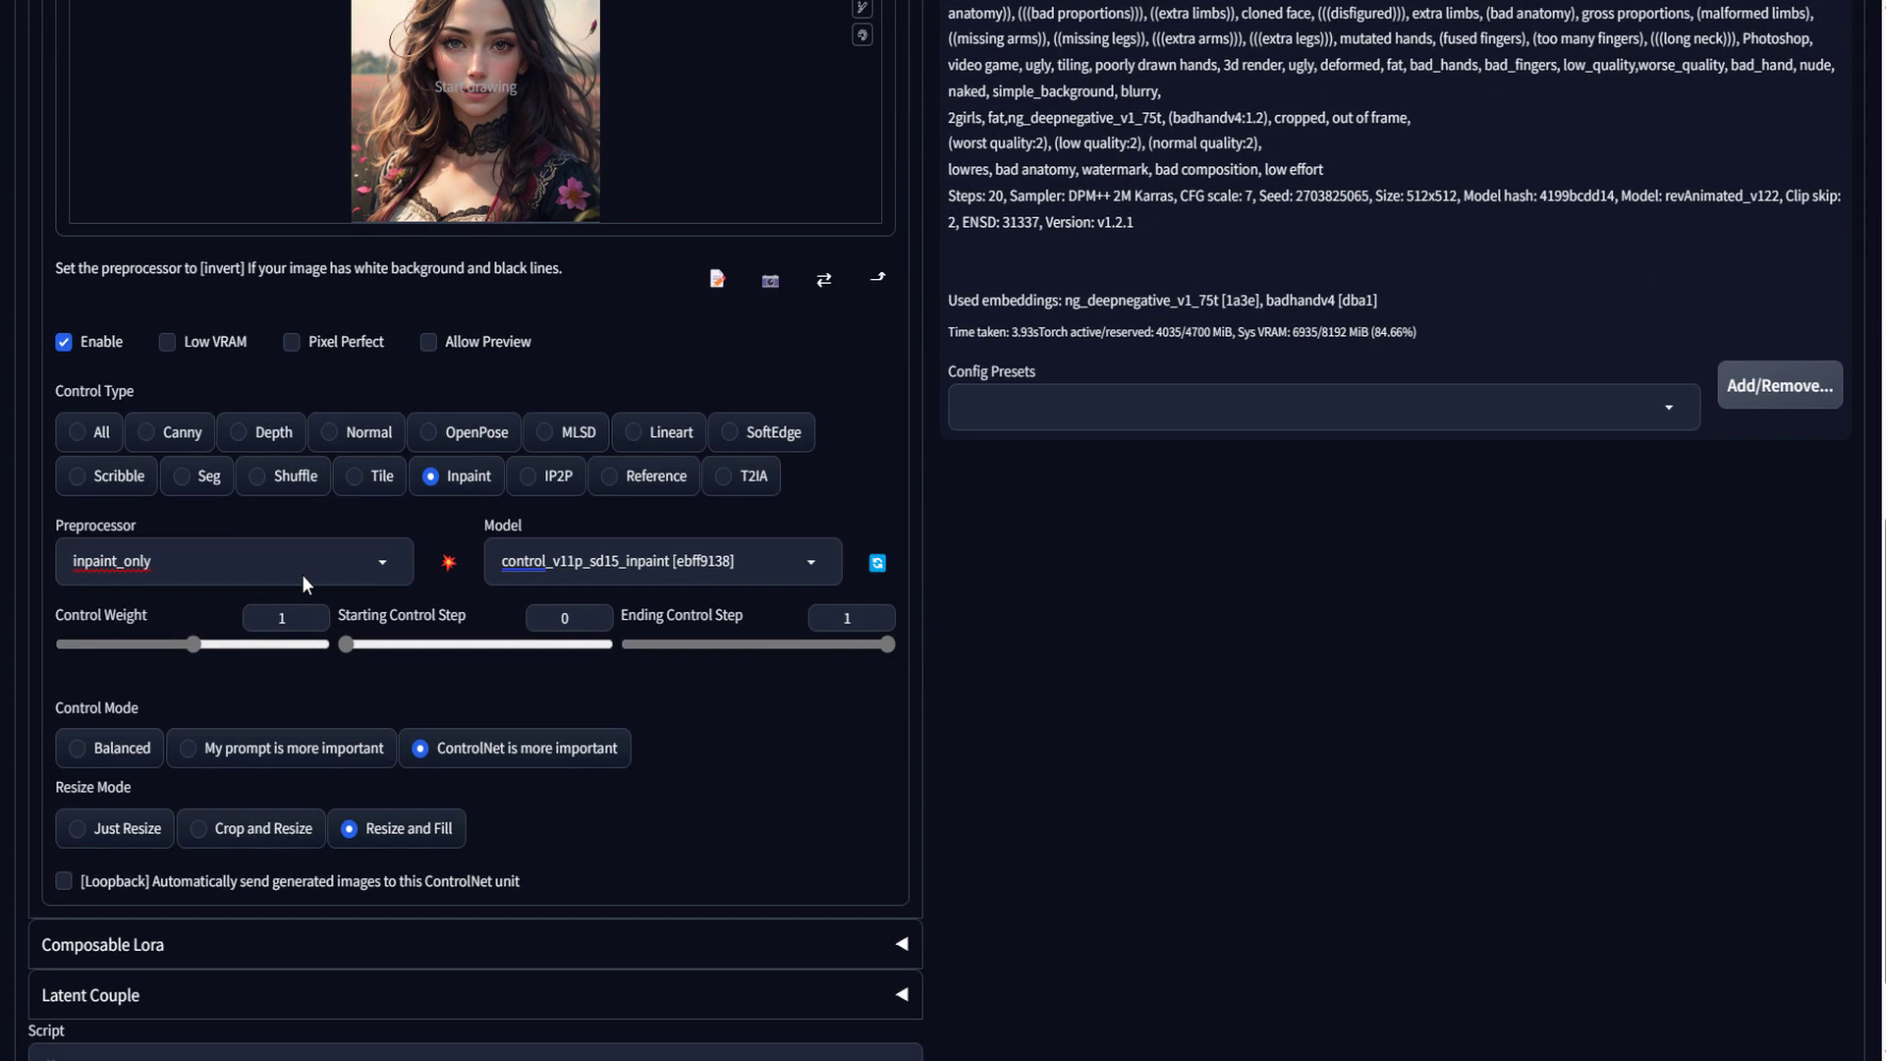
left_click(91, 438)
left_click(469, 481)
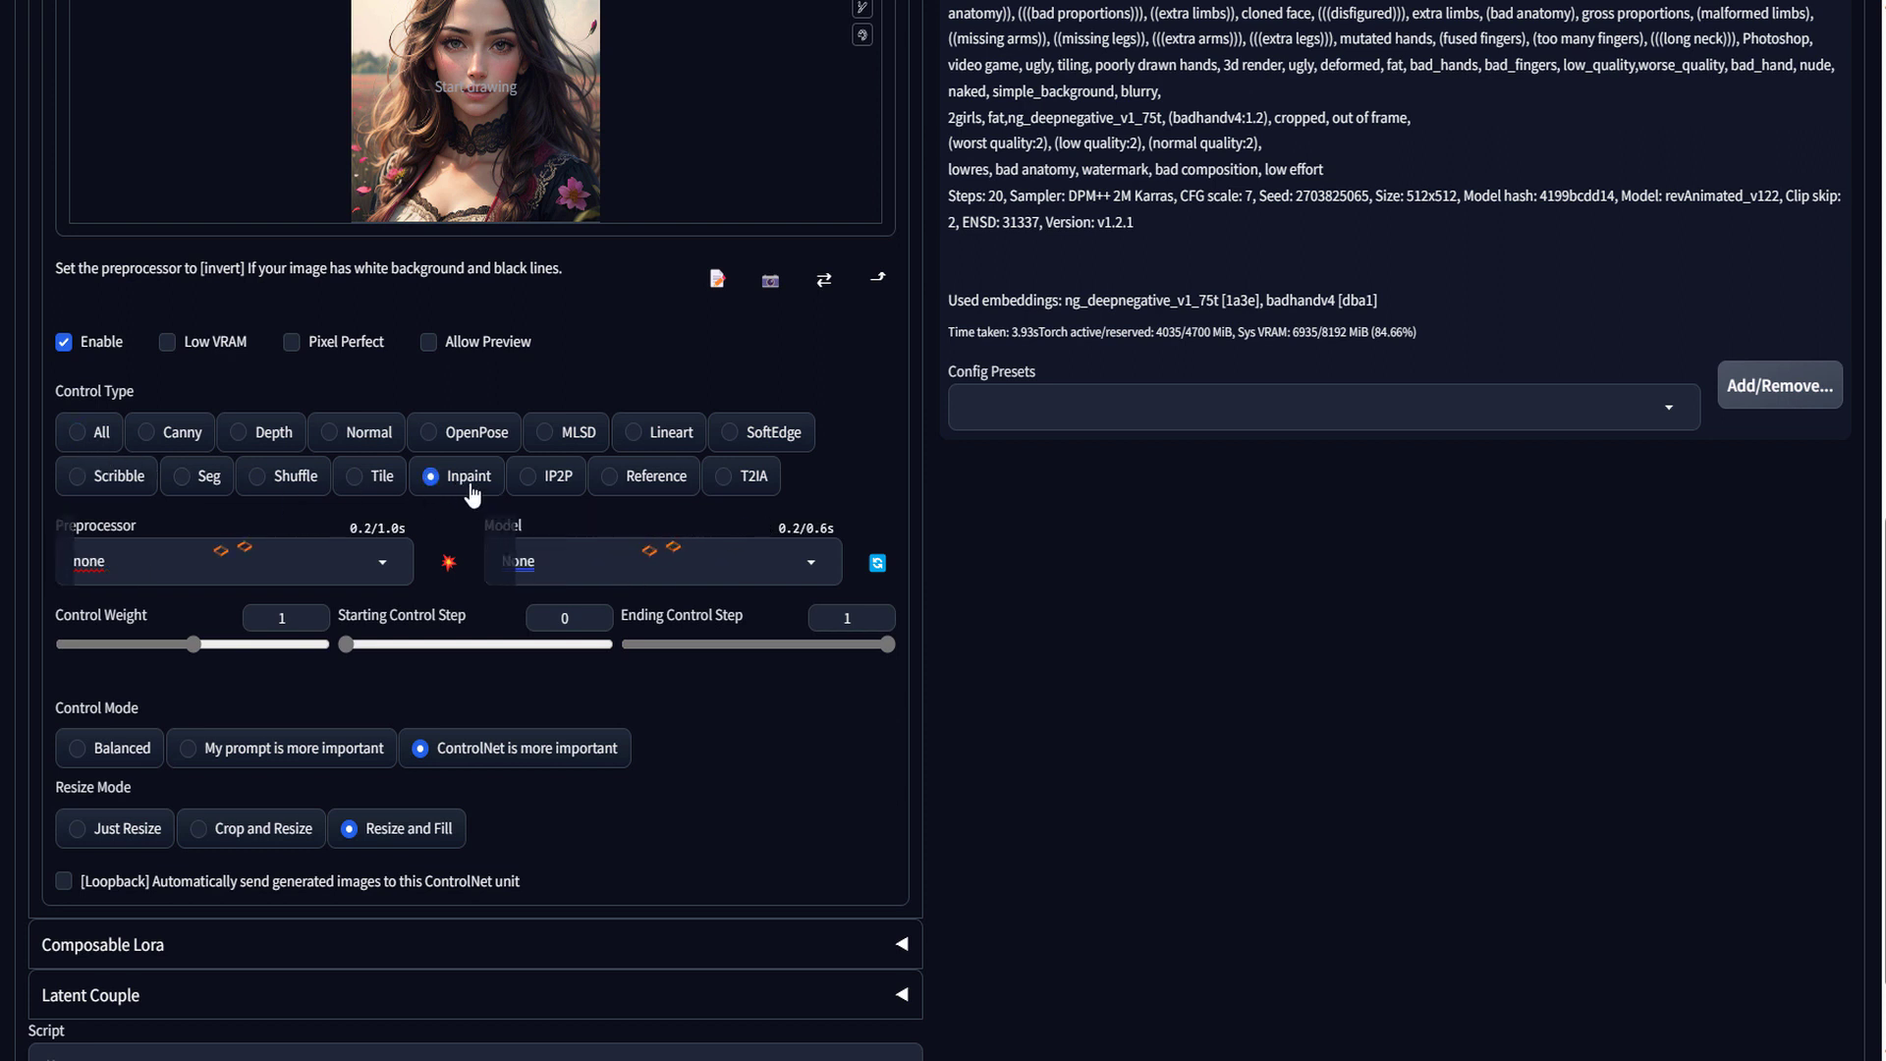
left_click(385, 561)
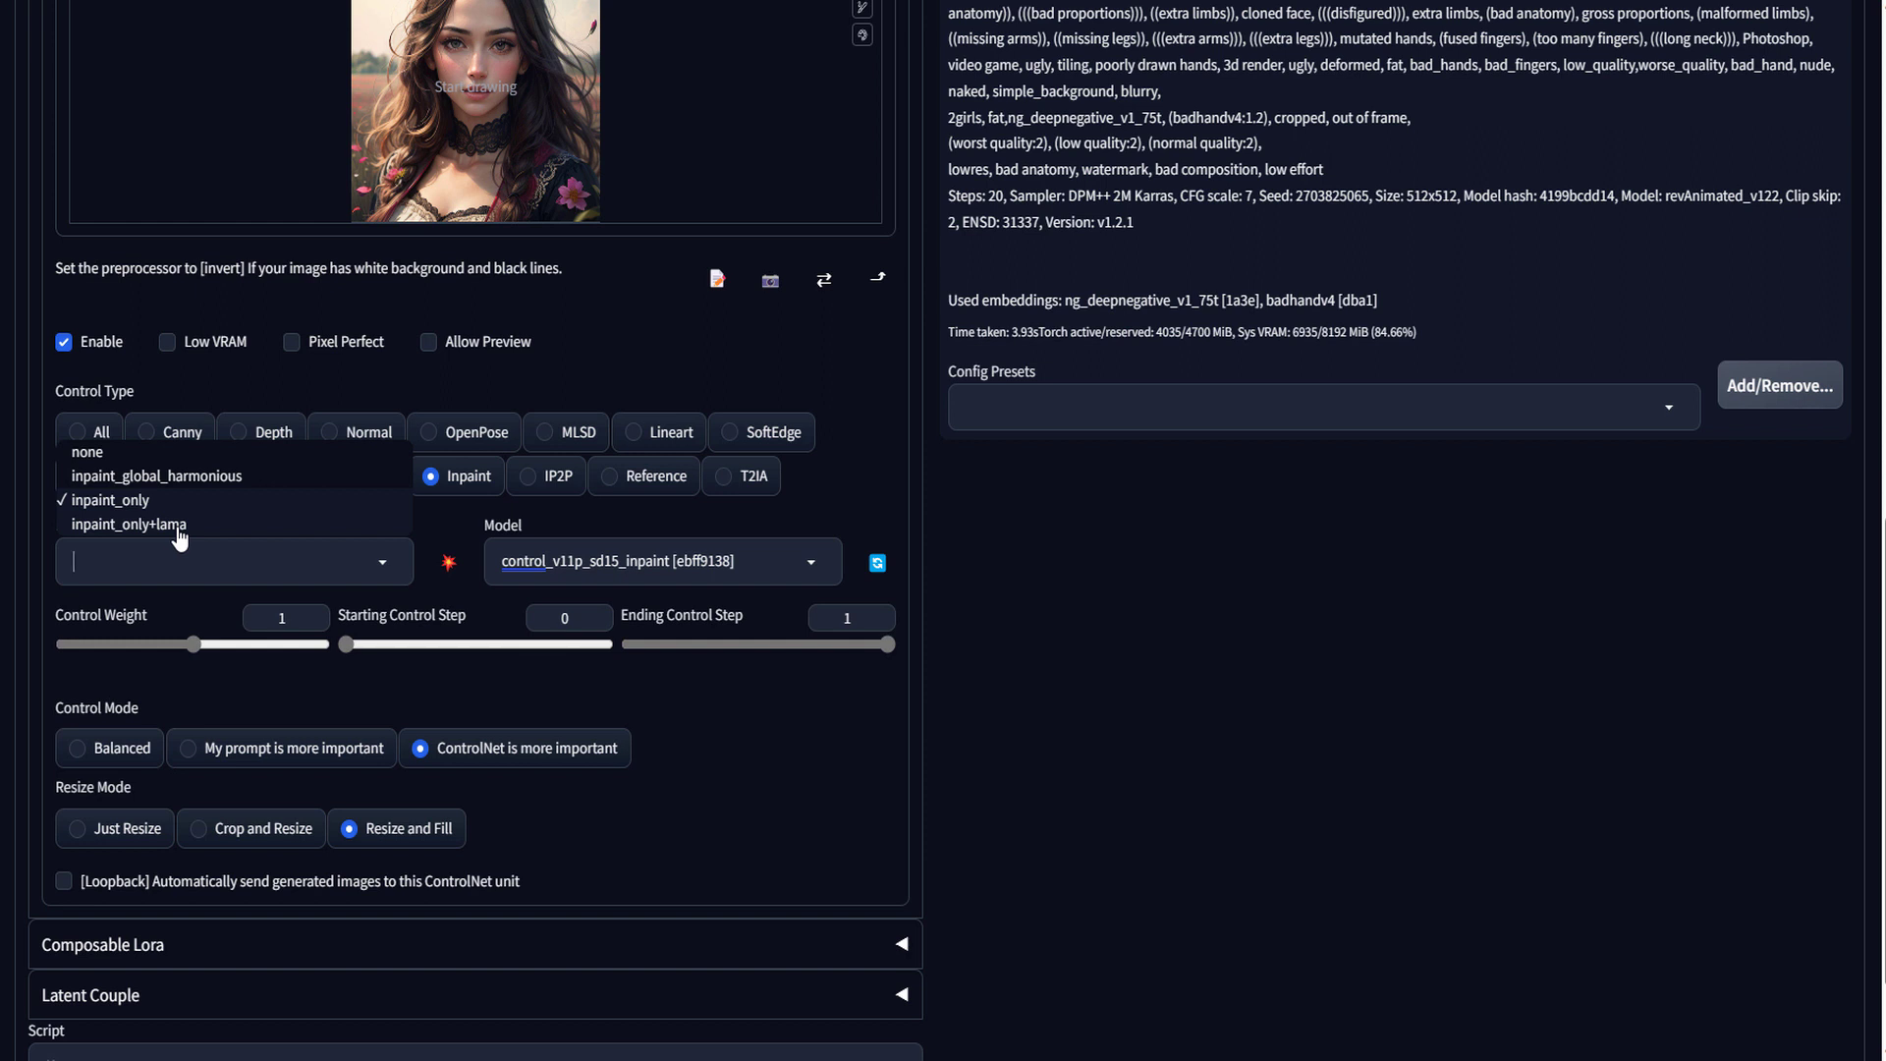
left_click(143, 503)
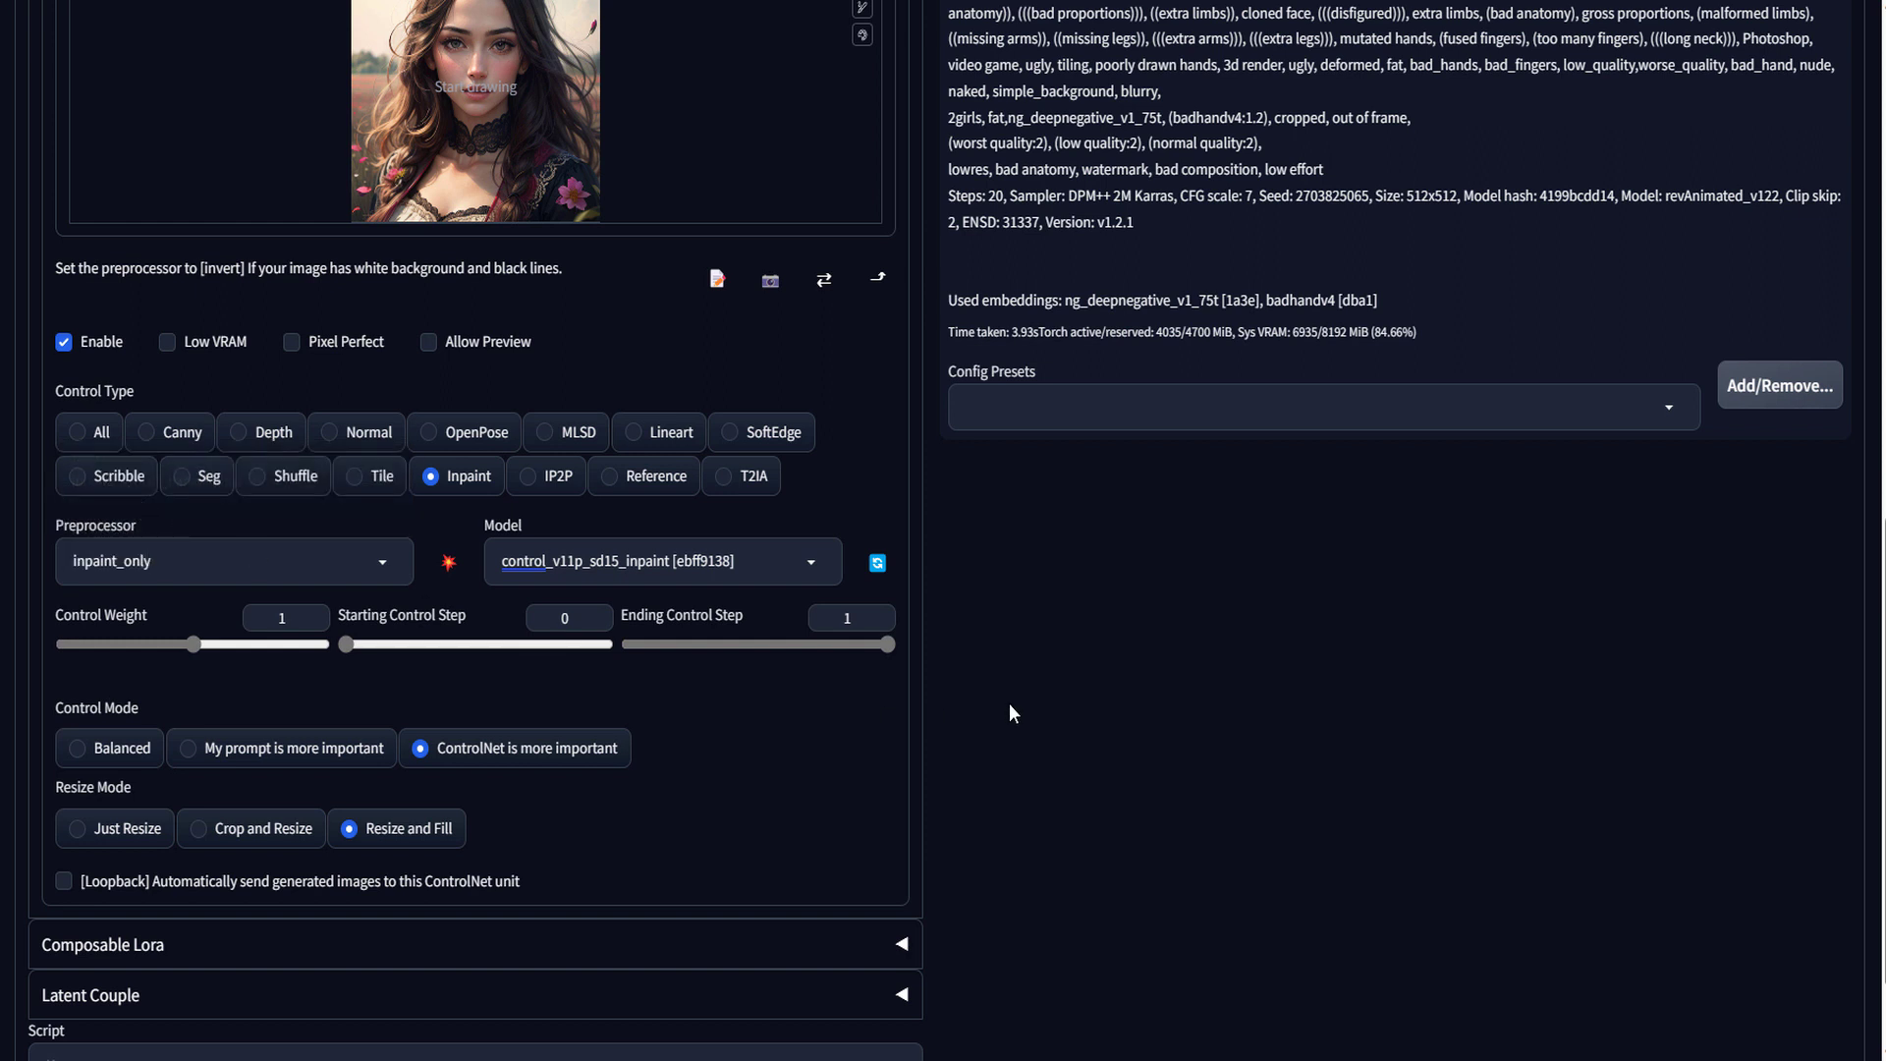
Set Control Mode to 'ControlNet is more important' and Resize Mode to 'Resize and Fill'
left_click(98, 756)
left_click(525, 762)
left_click(77, 830)
left_click(409, 831)
scroll(393, 835, "up", 6)
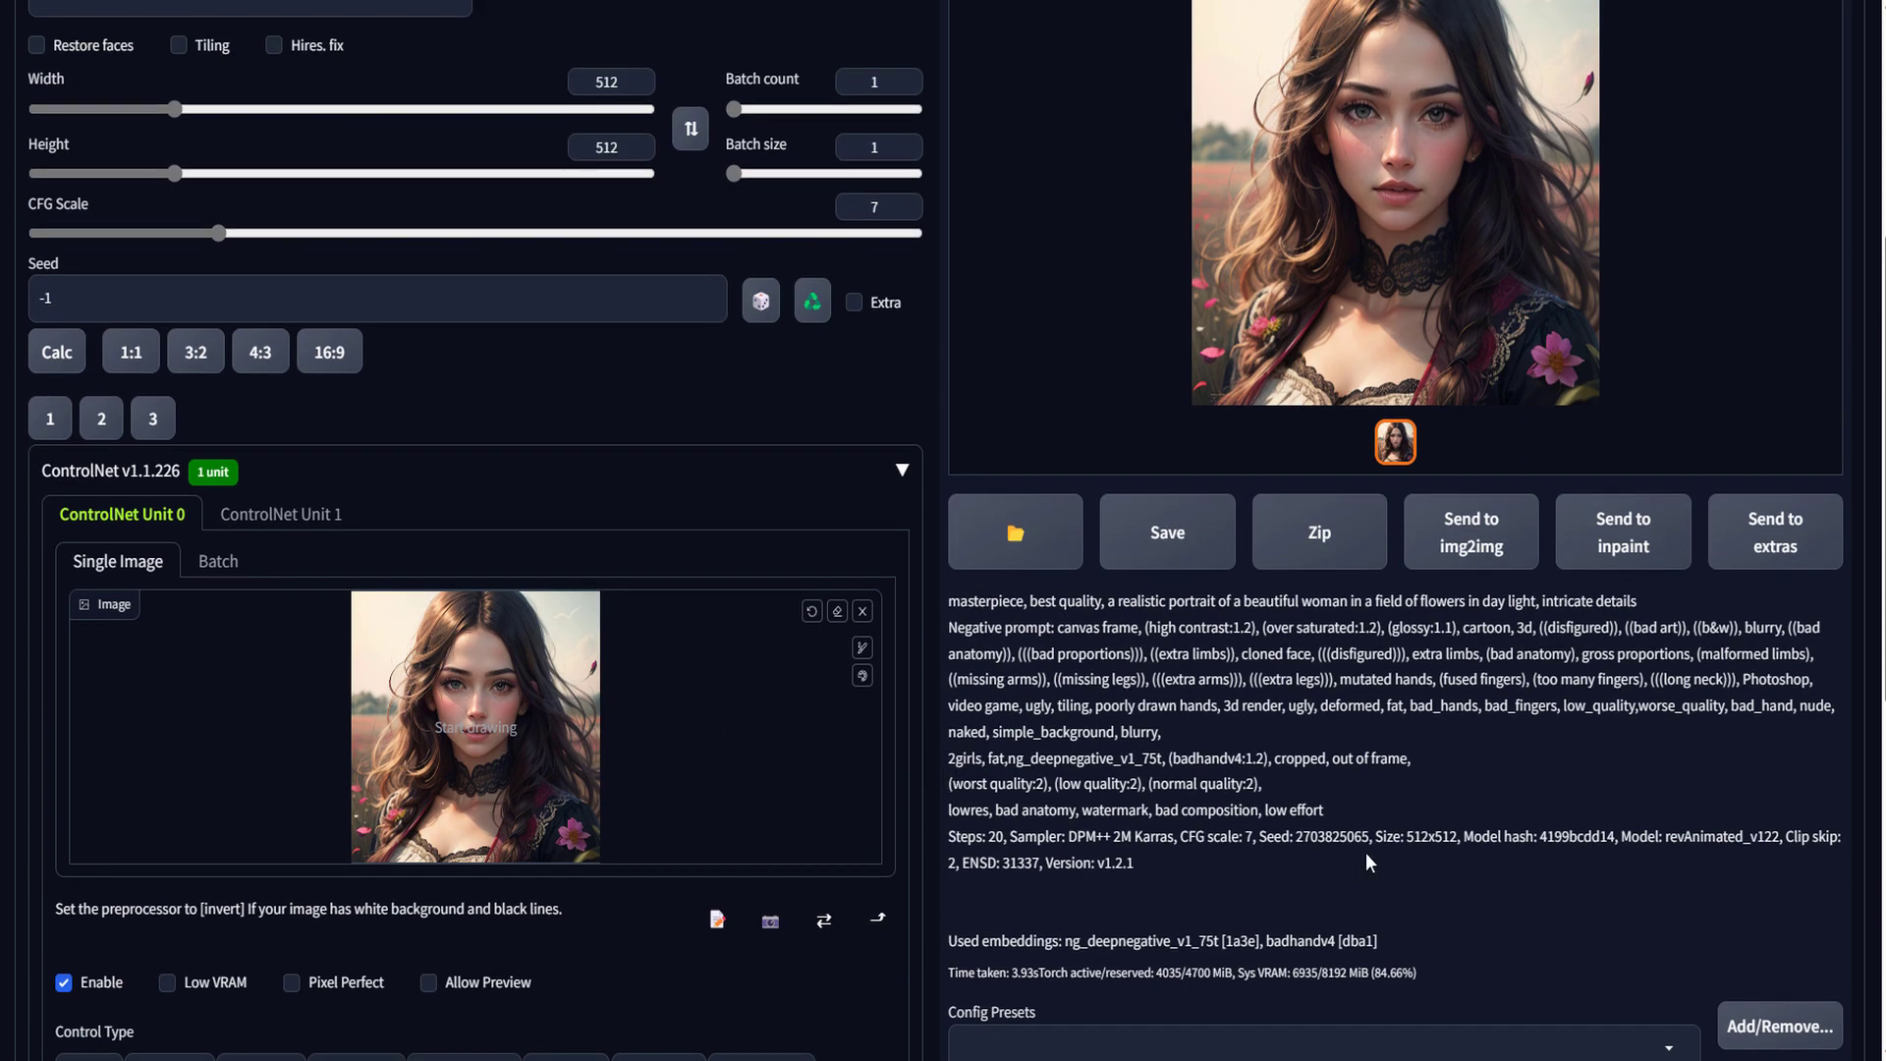
Set Width 512 and Height 1024, then generate the taller portrait
scroll(1409, 861, "up", 3)
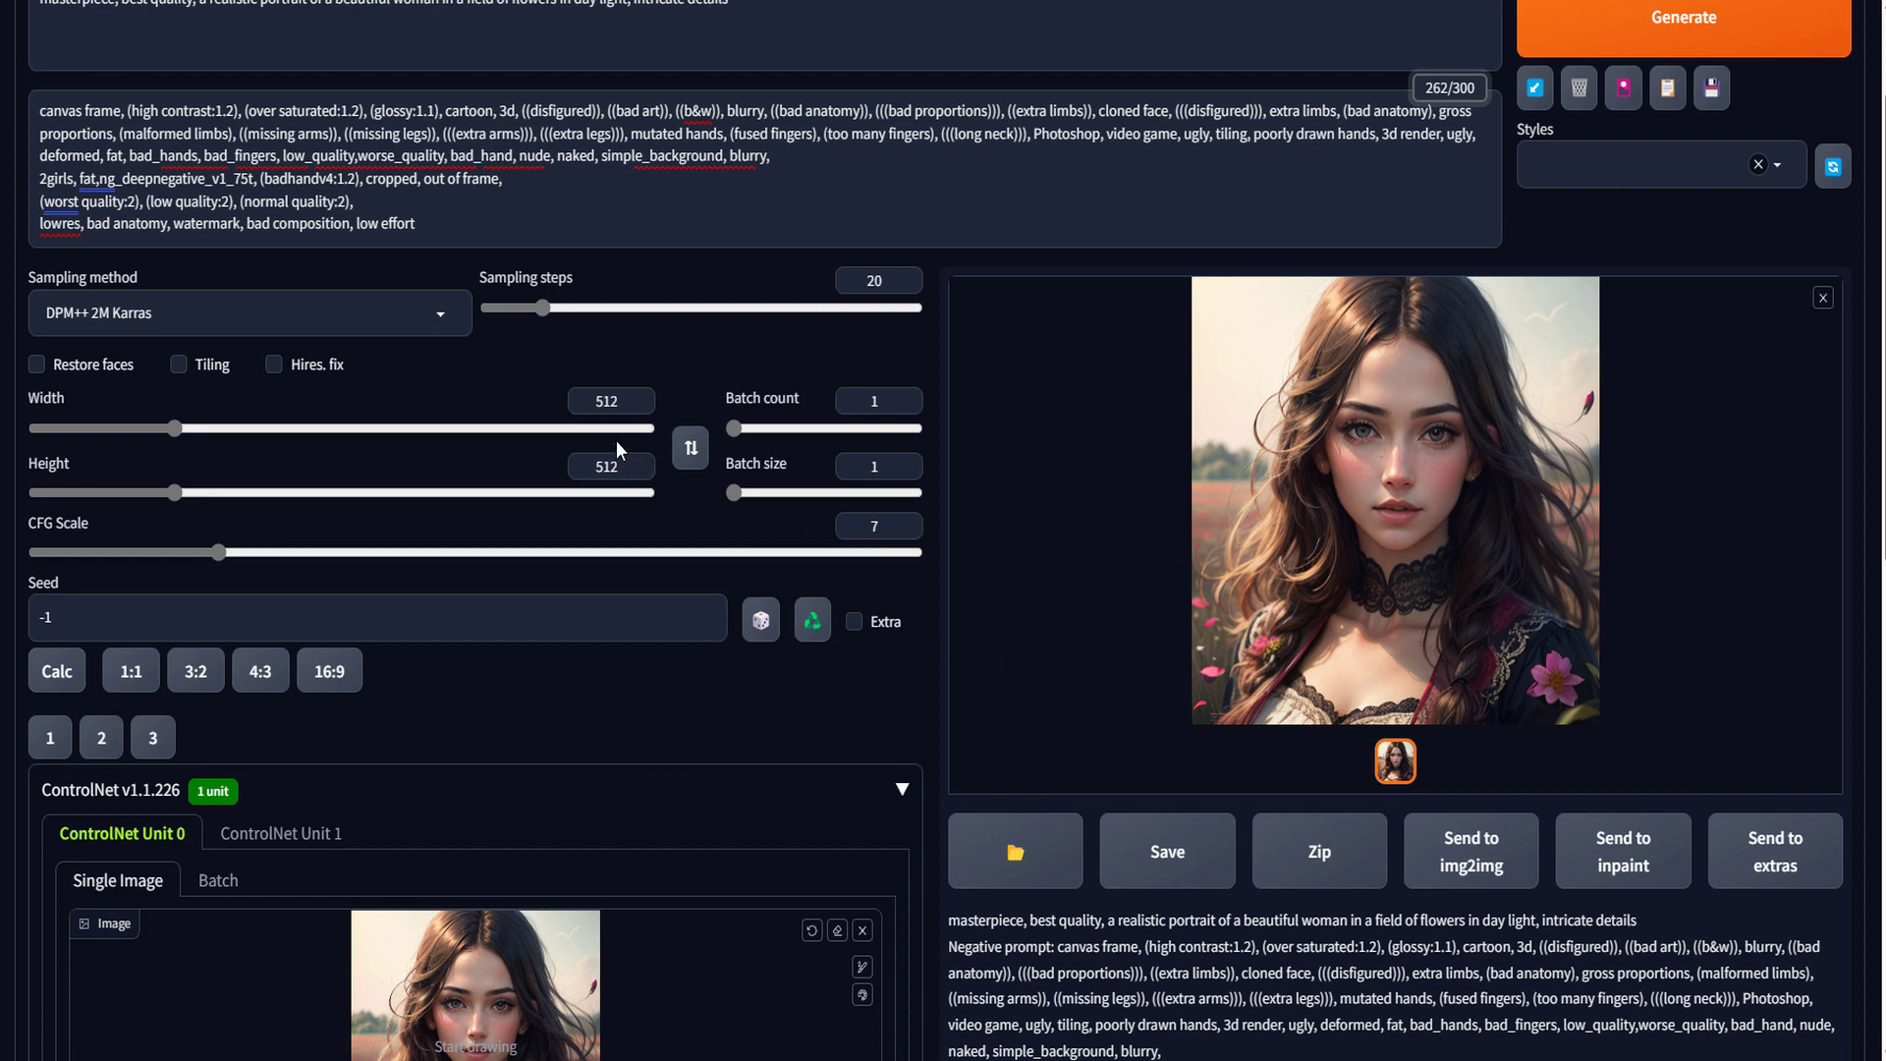
double_click(607, 401)
type("1")
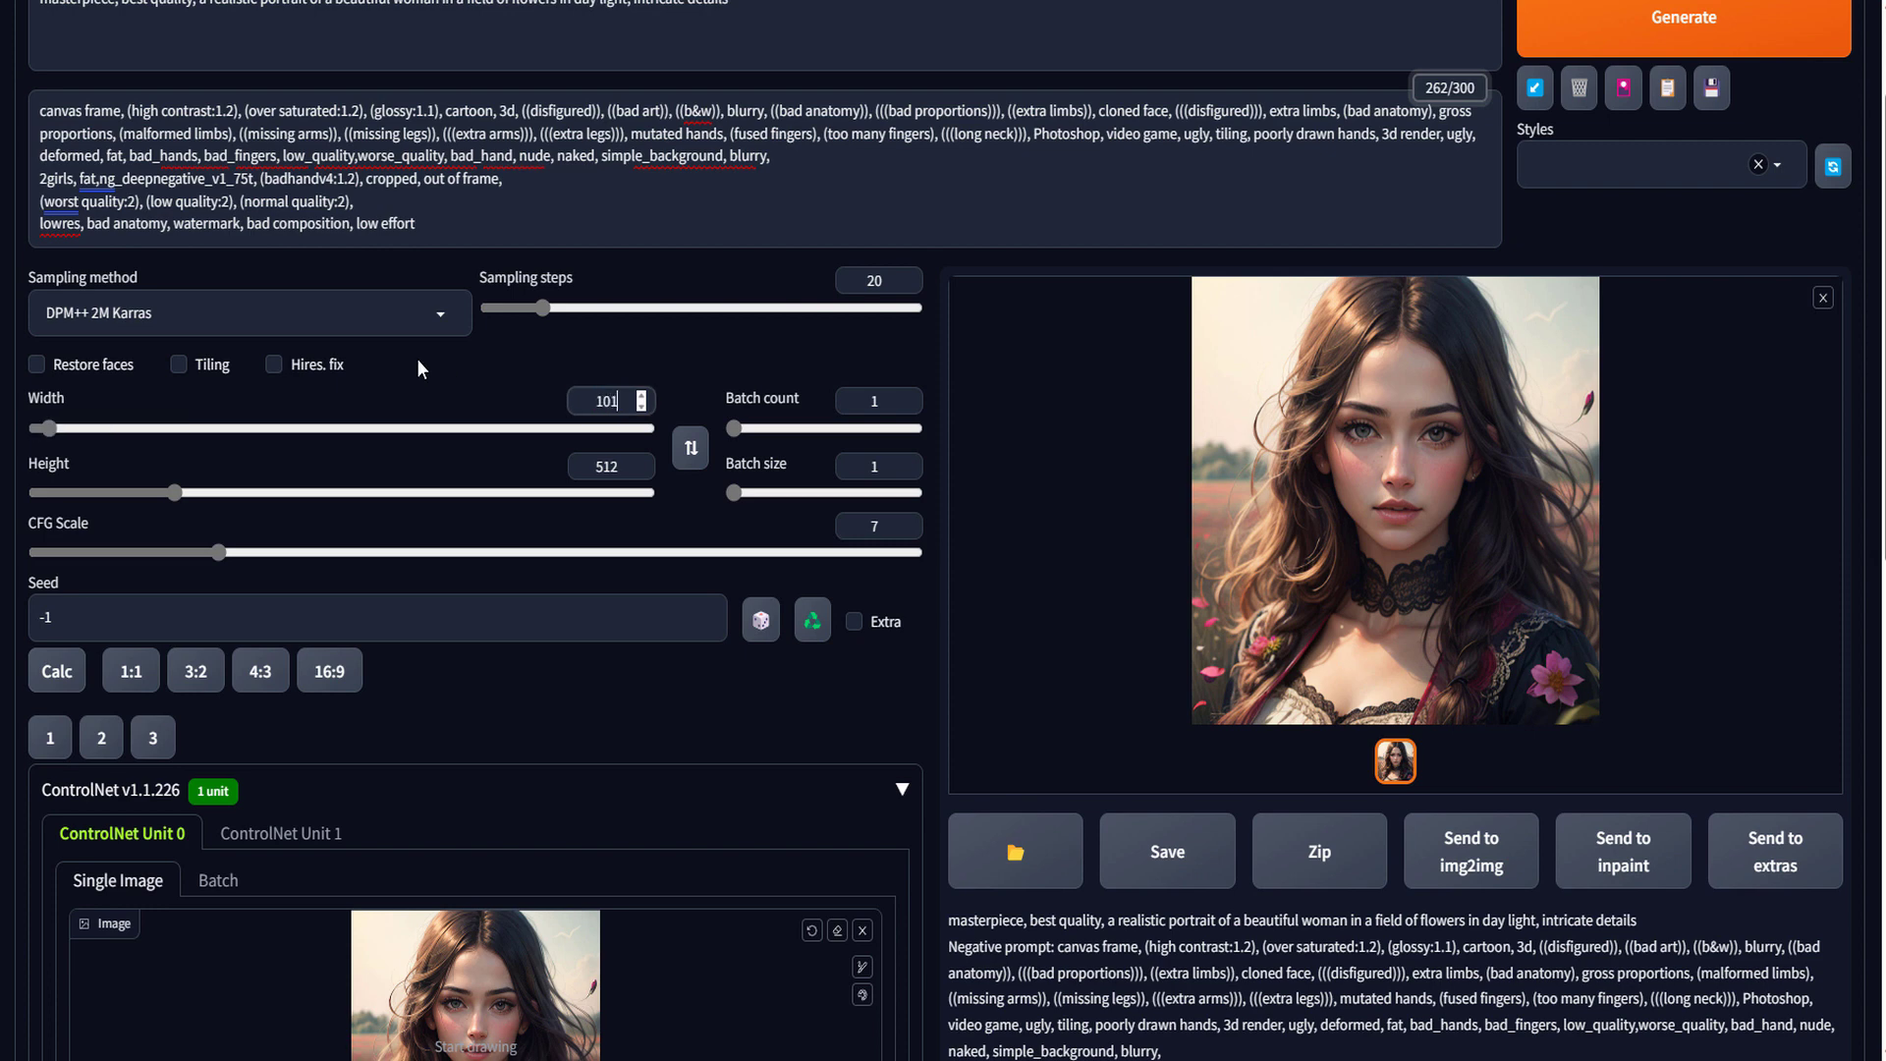
type("024512")
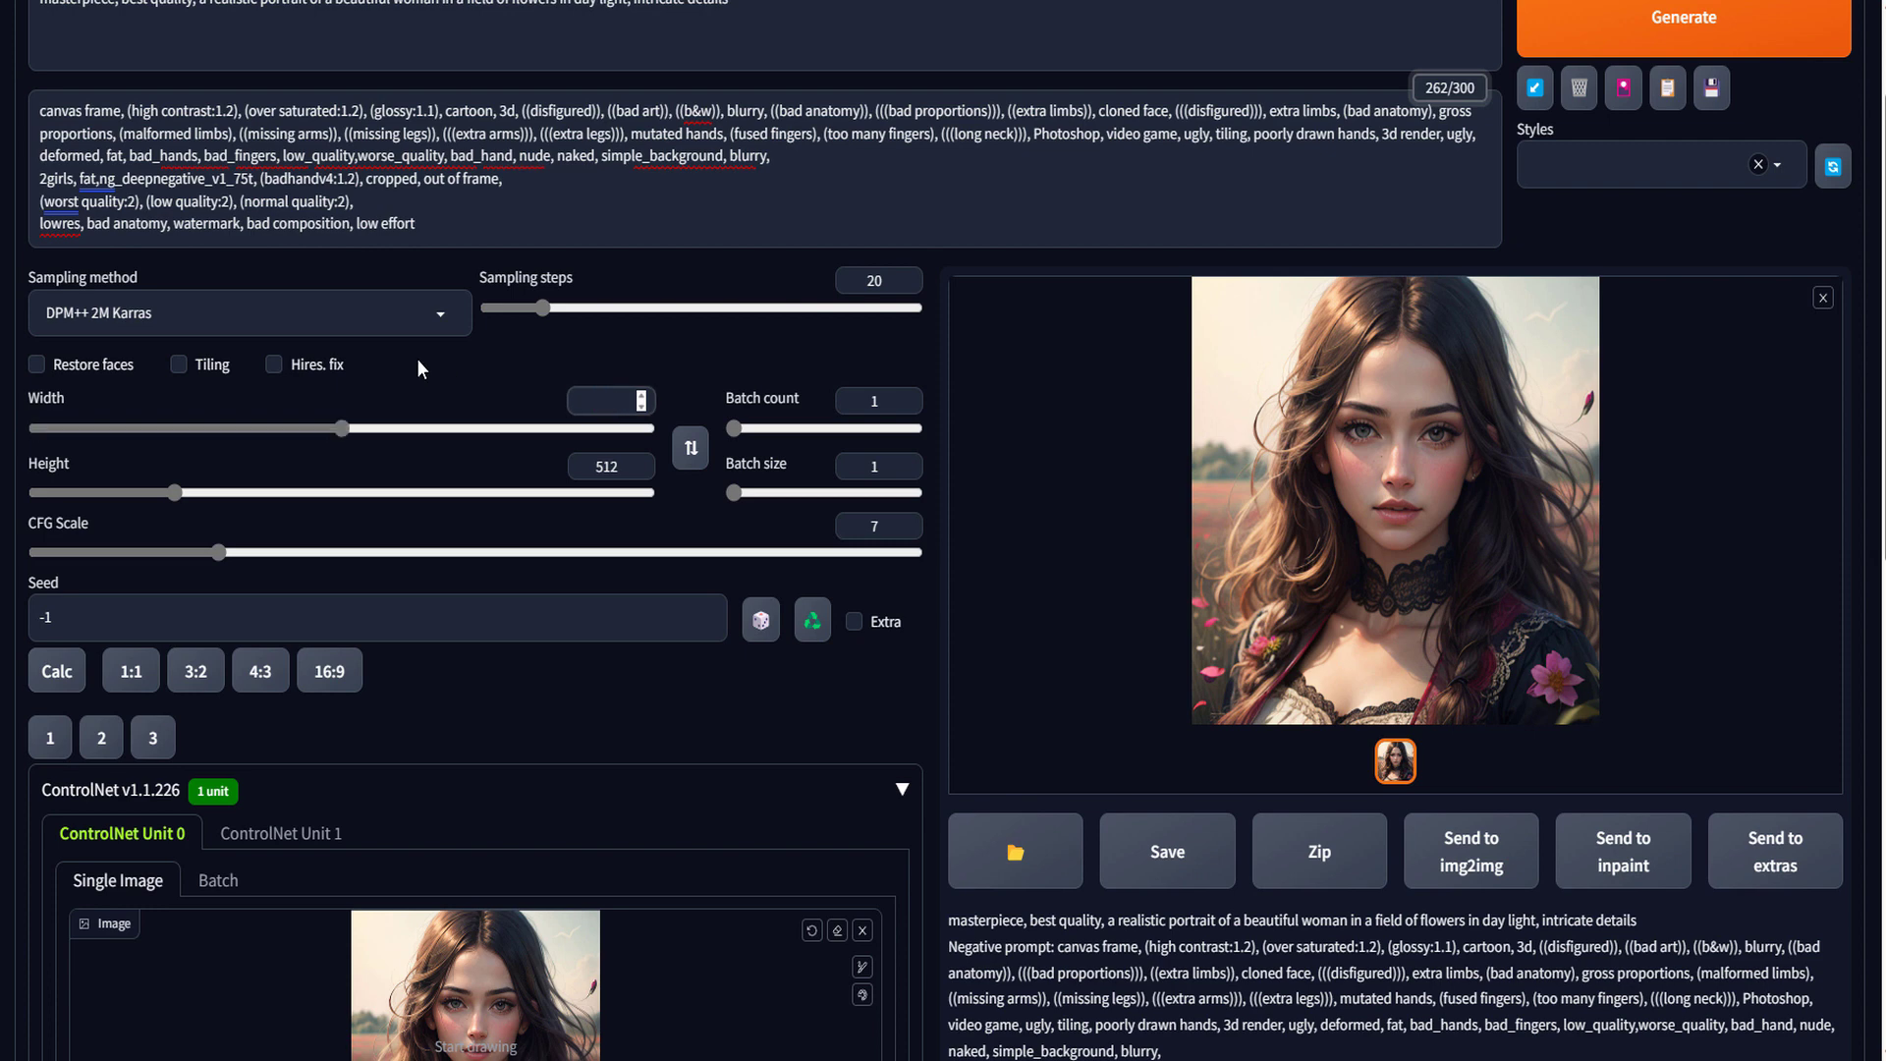
double_click(609, 468)
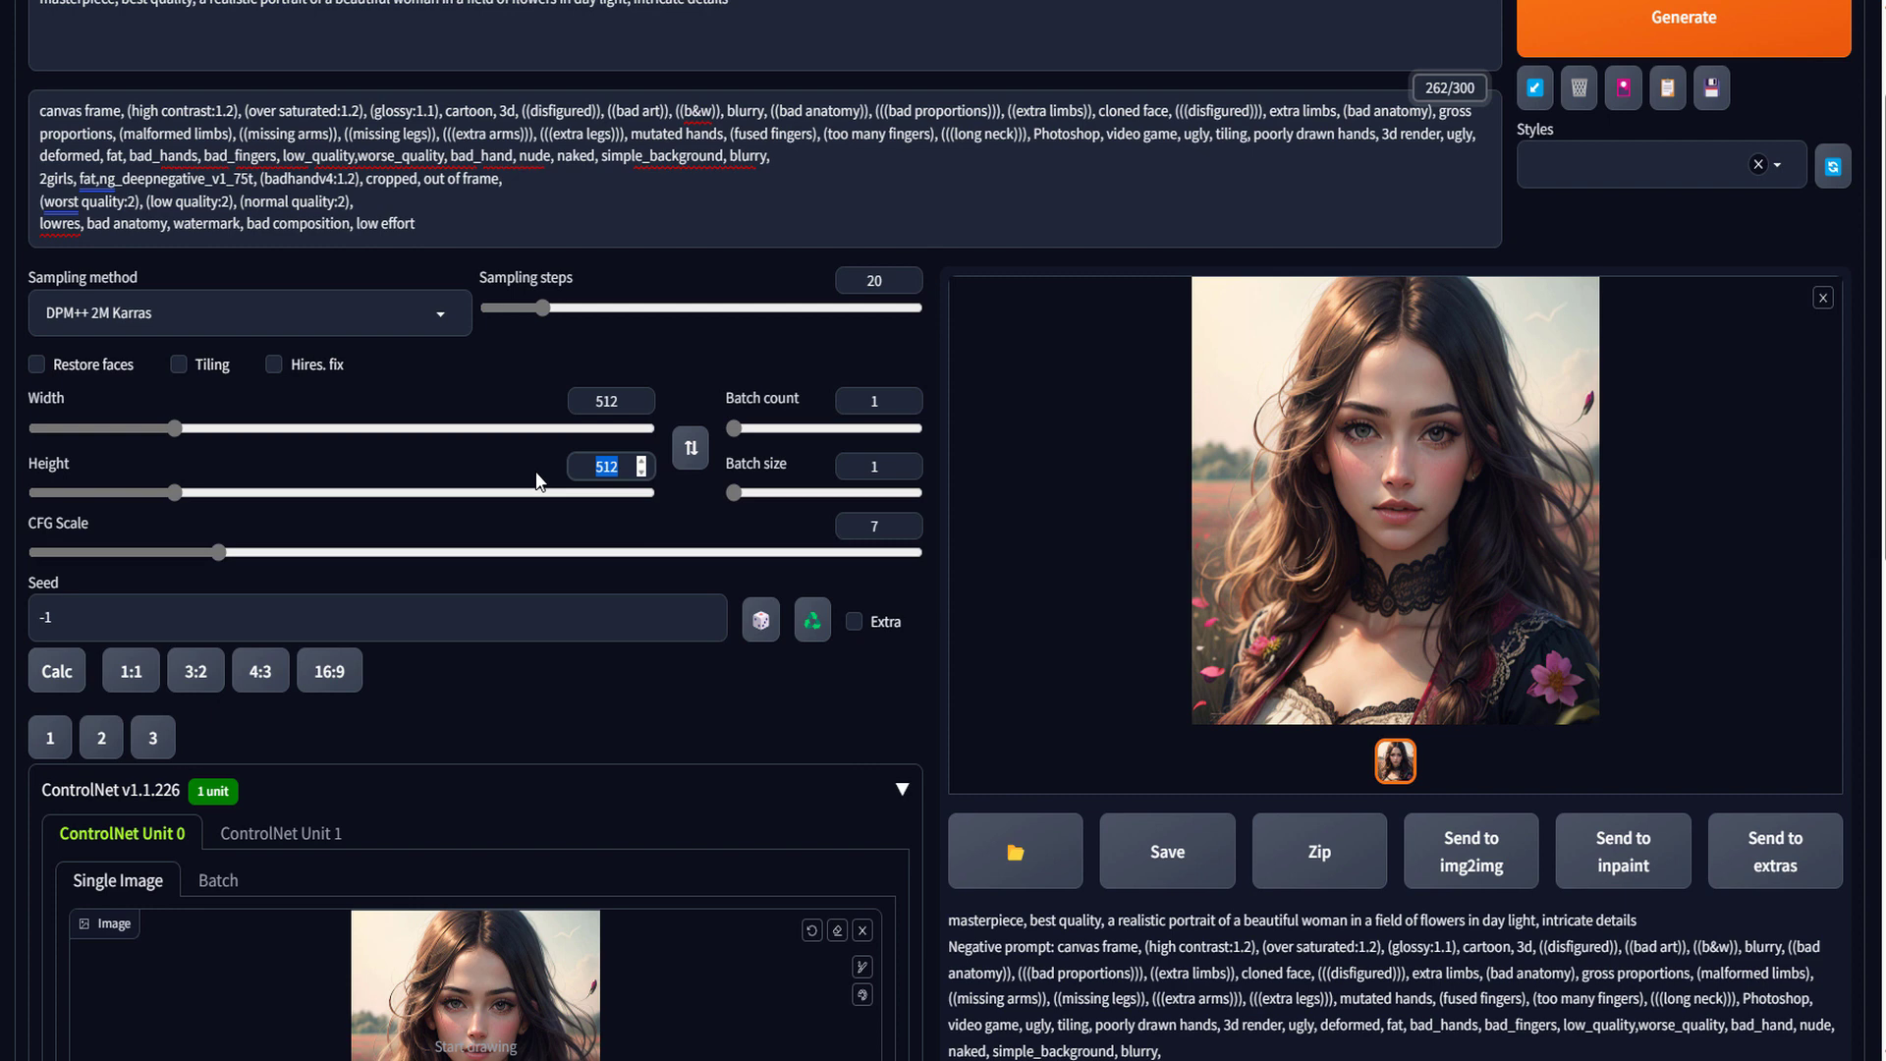
type("1024")
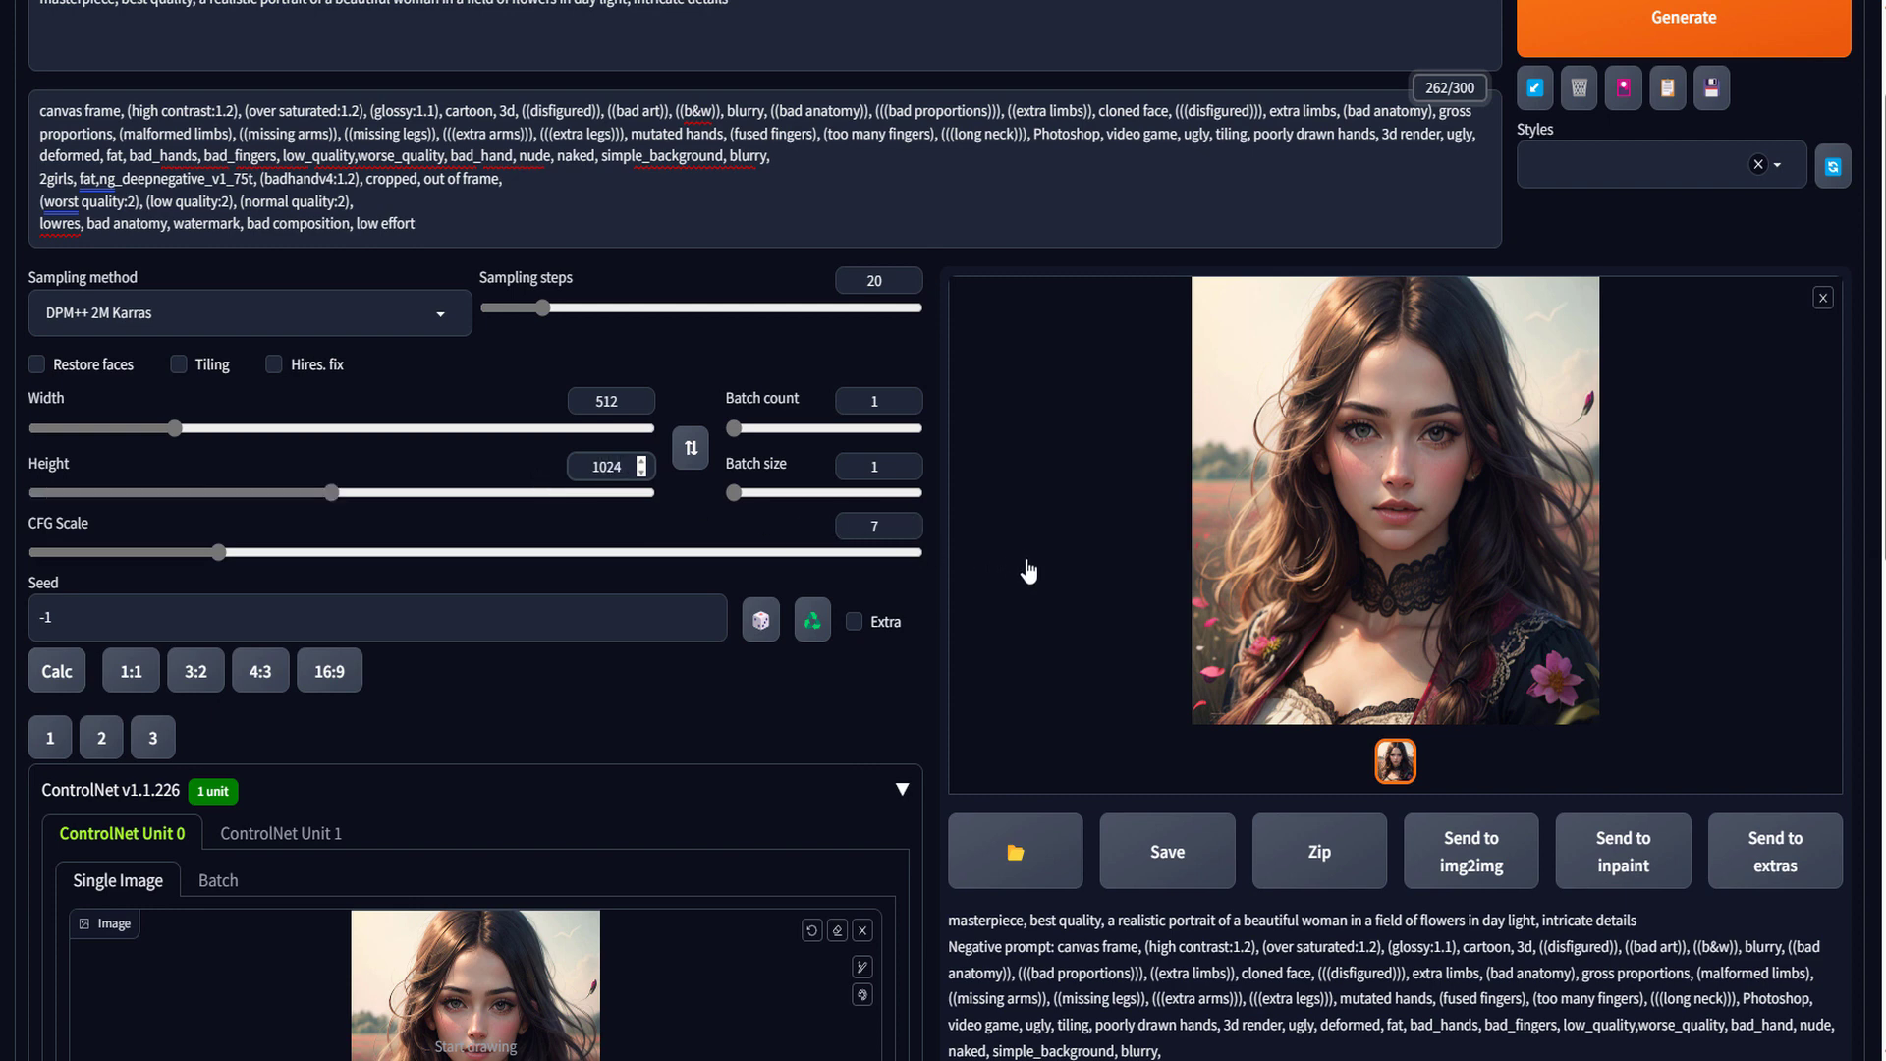
scroll(1500, 386, "up", 2)
left_click(1684, 187)
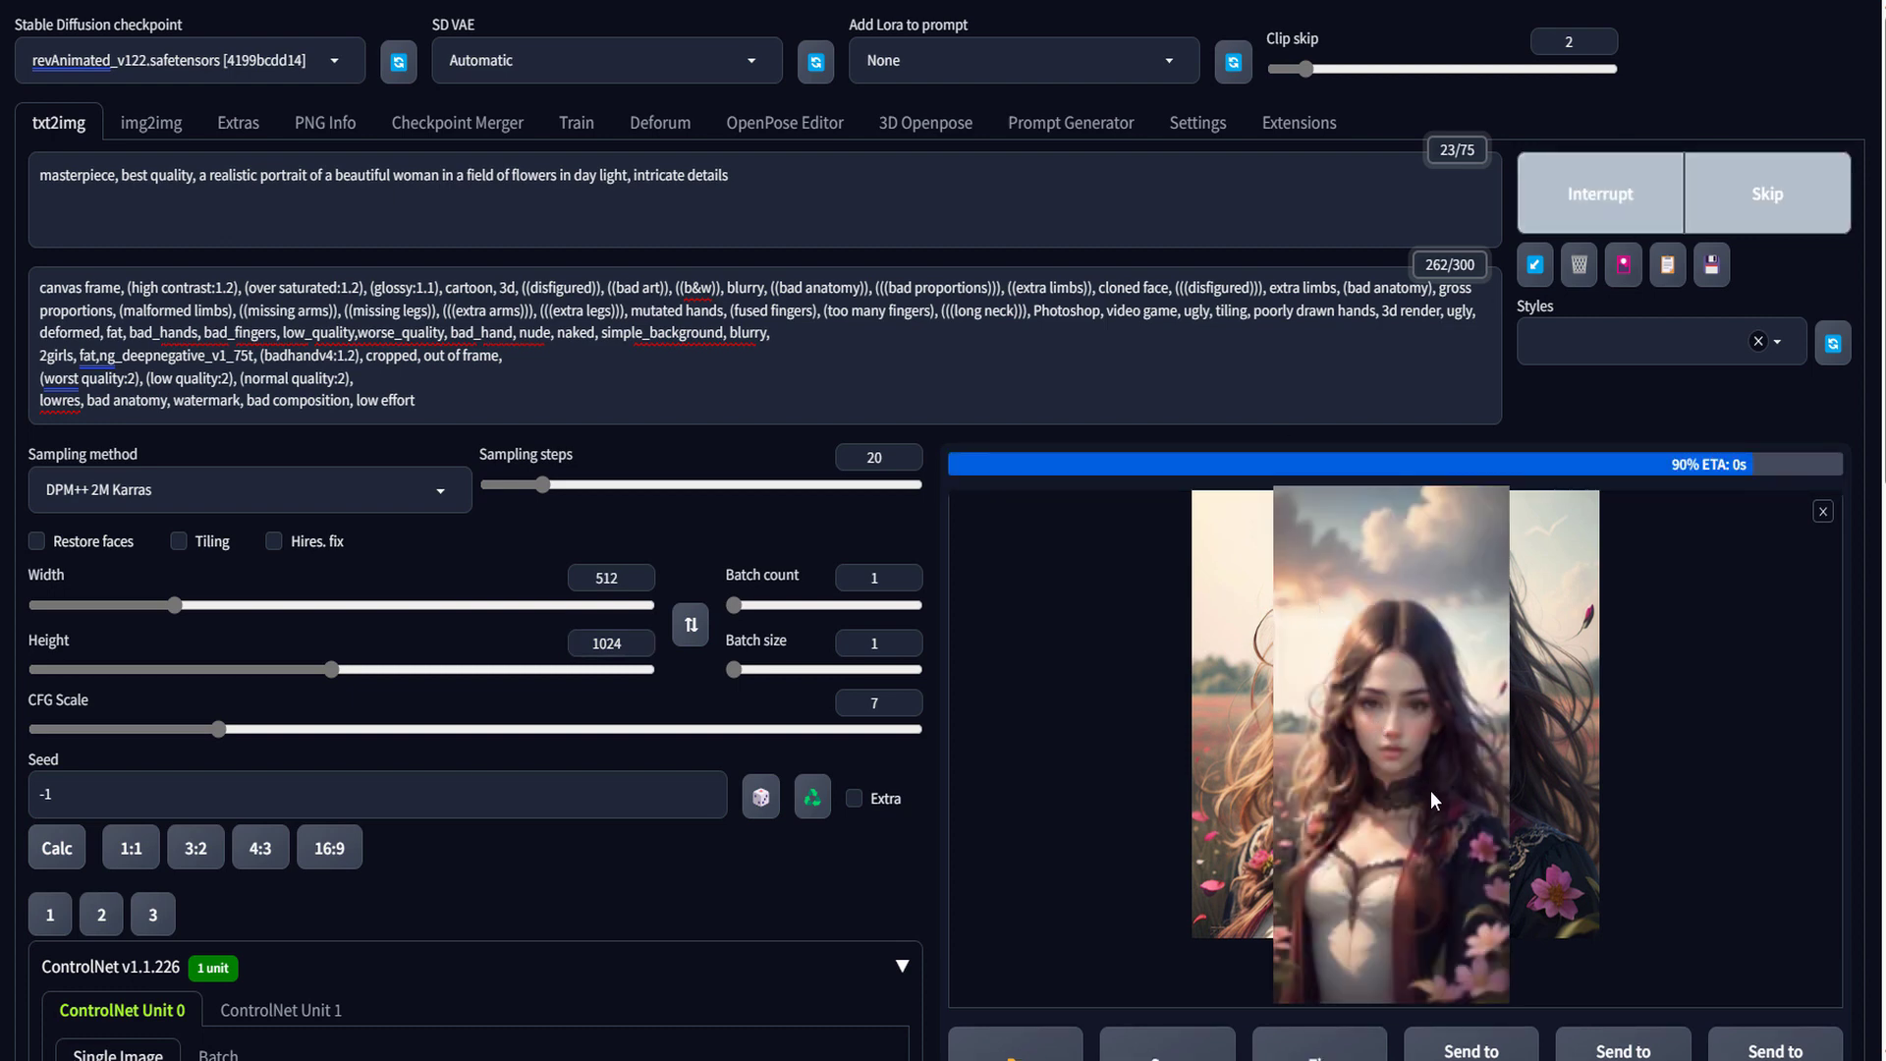
Load the tall 512×1024 portrait as the ControlNet Unit 0 input image
scroll(1424, 786, "down", 3)
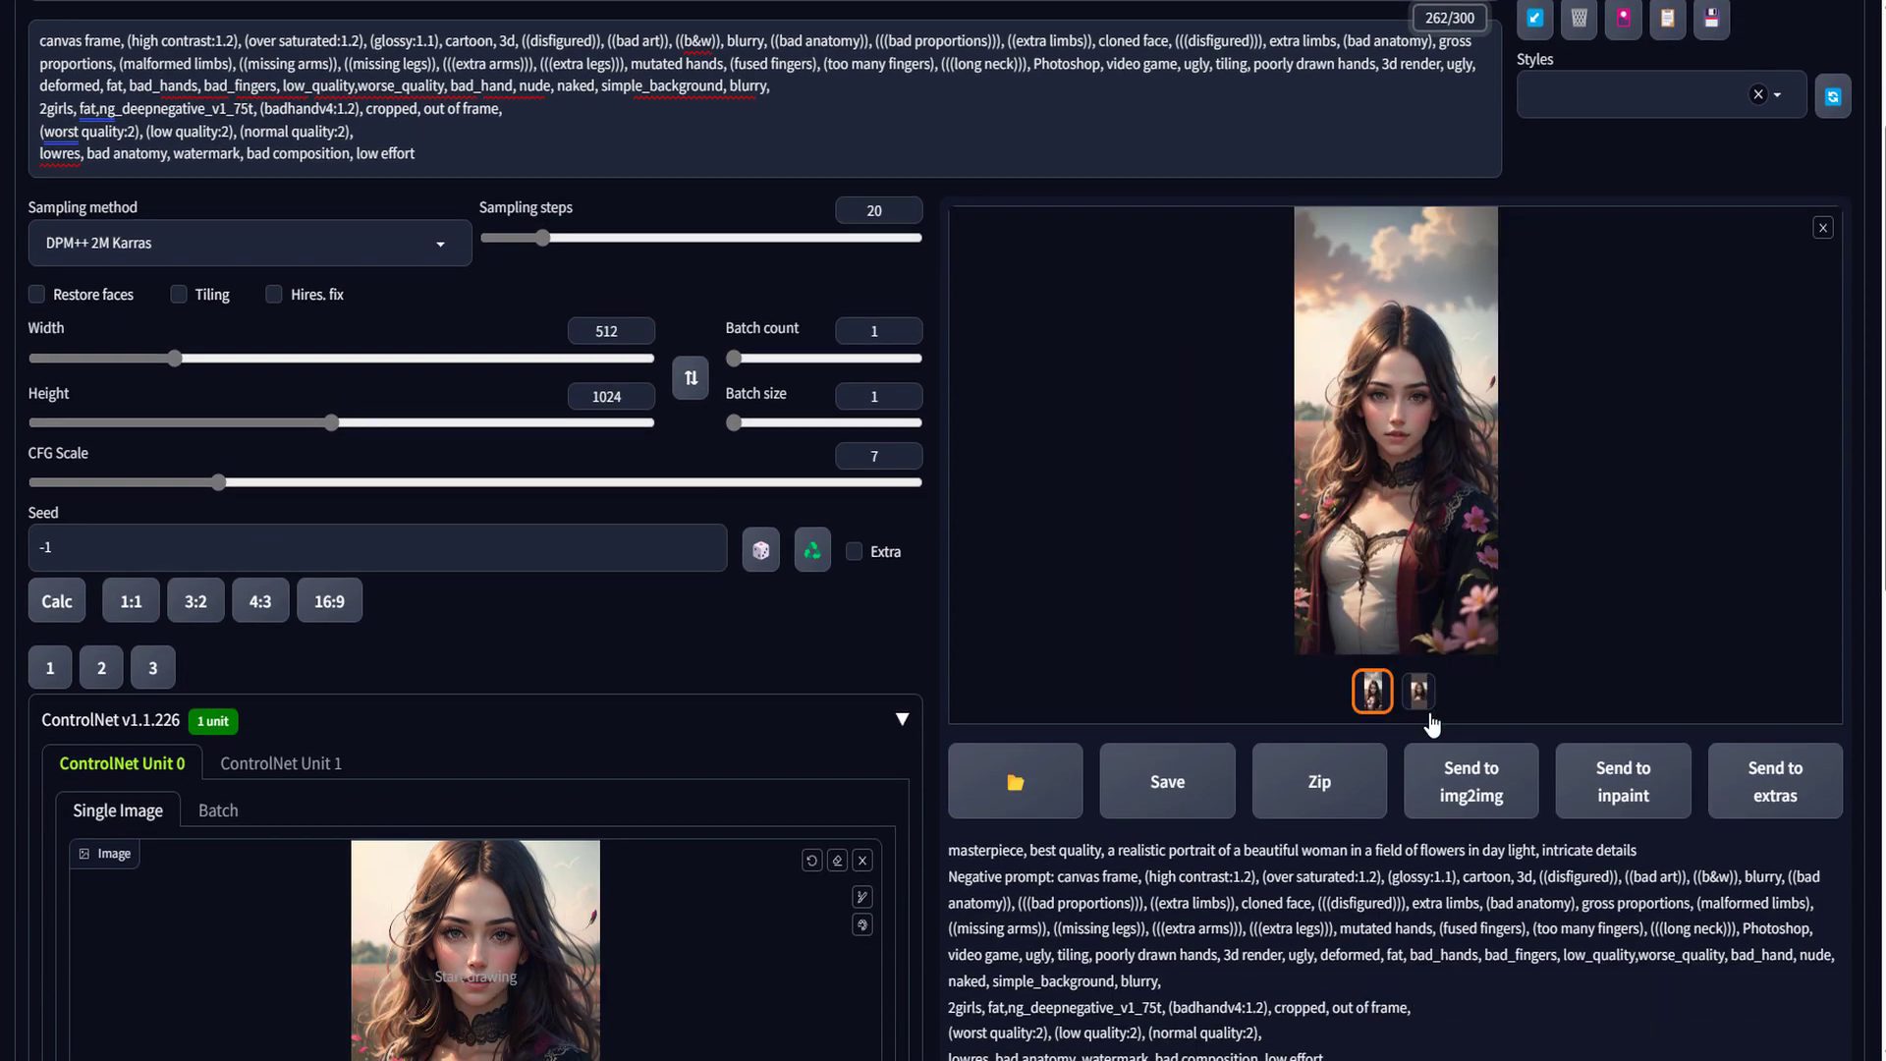
scroll(1450, 525, "down", 2)
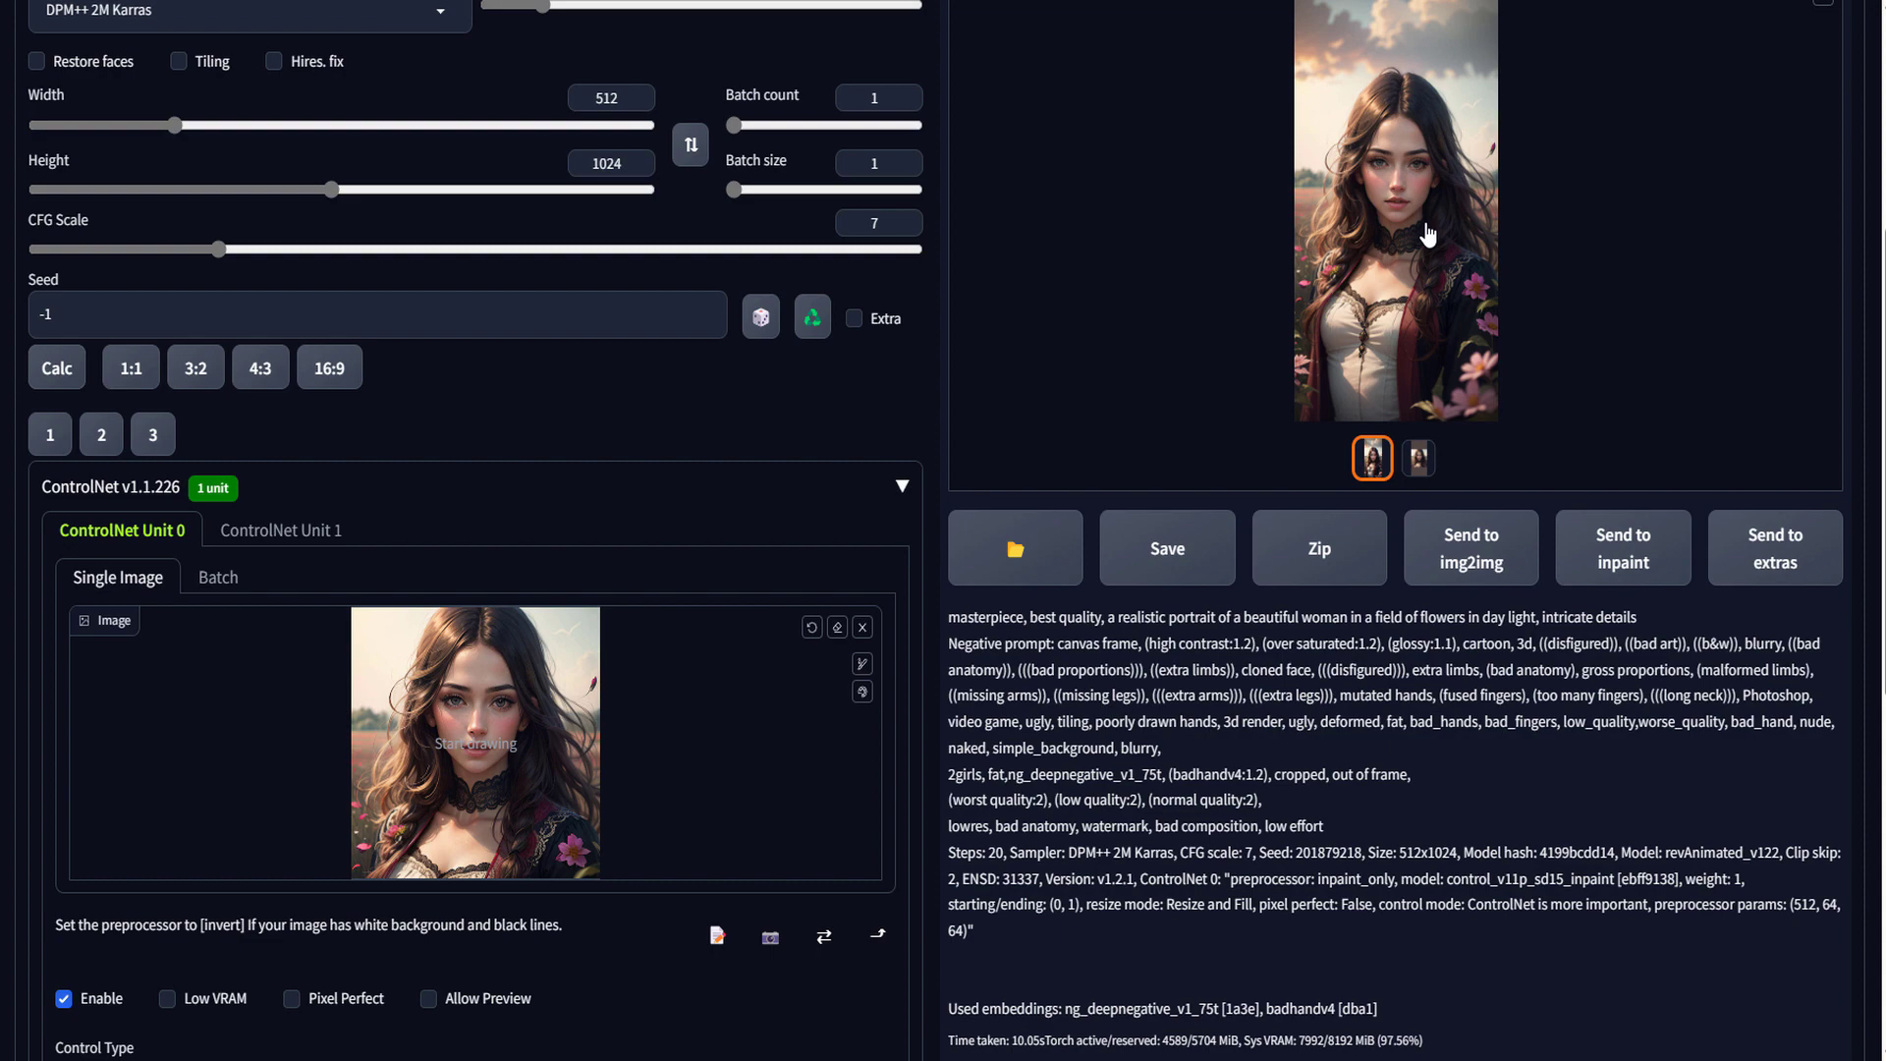
left_click_drag(1427, 239, 470, 709)
scroll(539, 661, "down", 5)
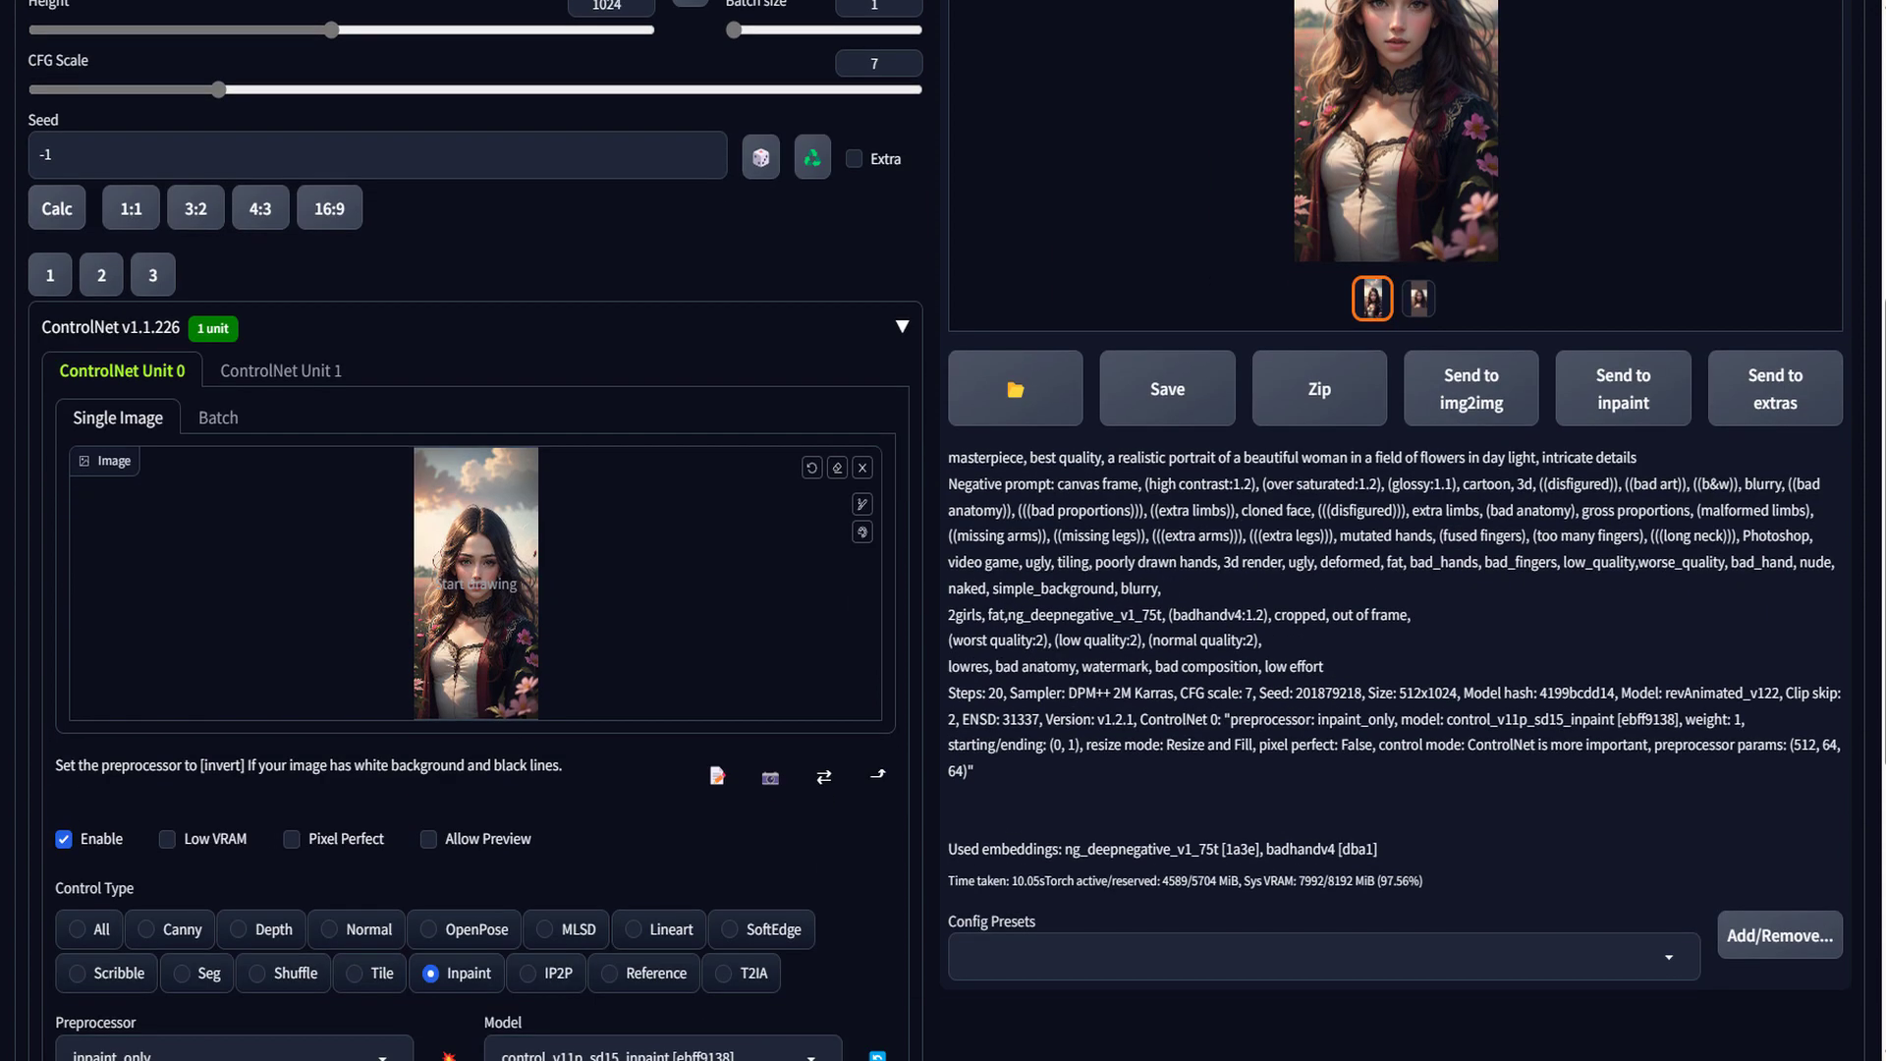
Change Width to 1024 and generate the square version
scroll(510, 345, "up", 4)
scroll(510, 344, "up", 5)
double_click(607, 417)
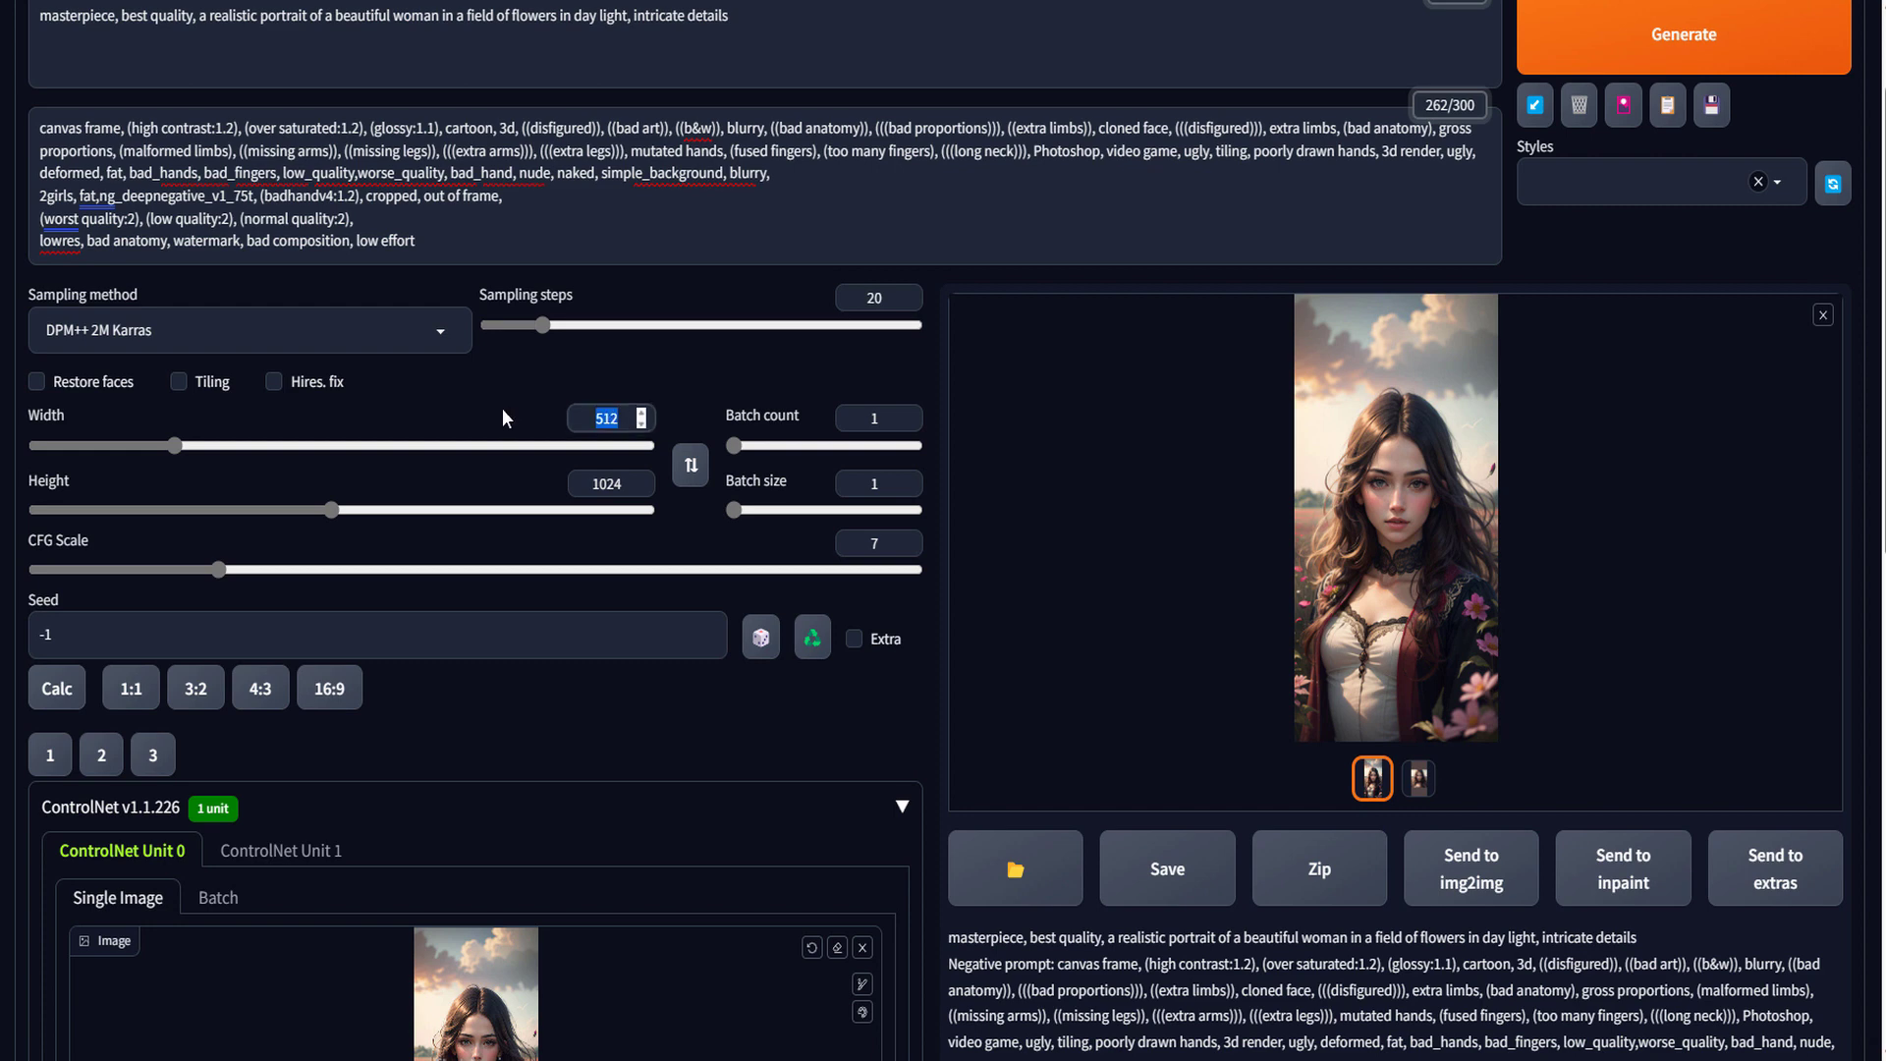
type("10124")
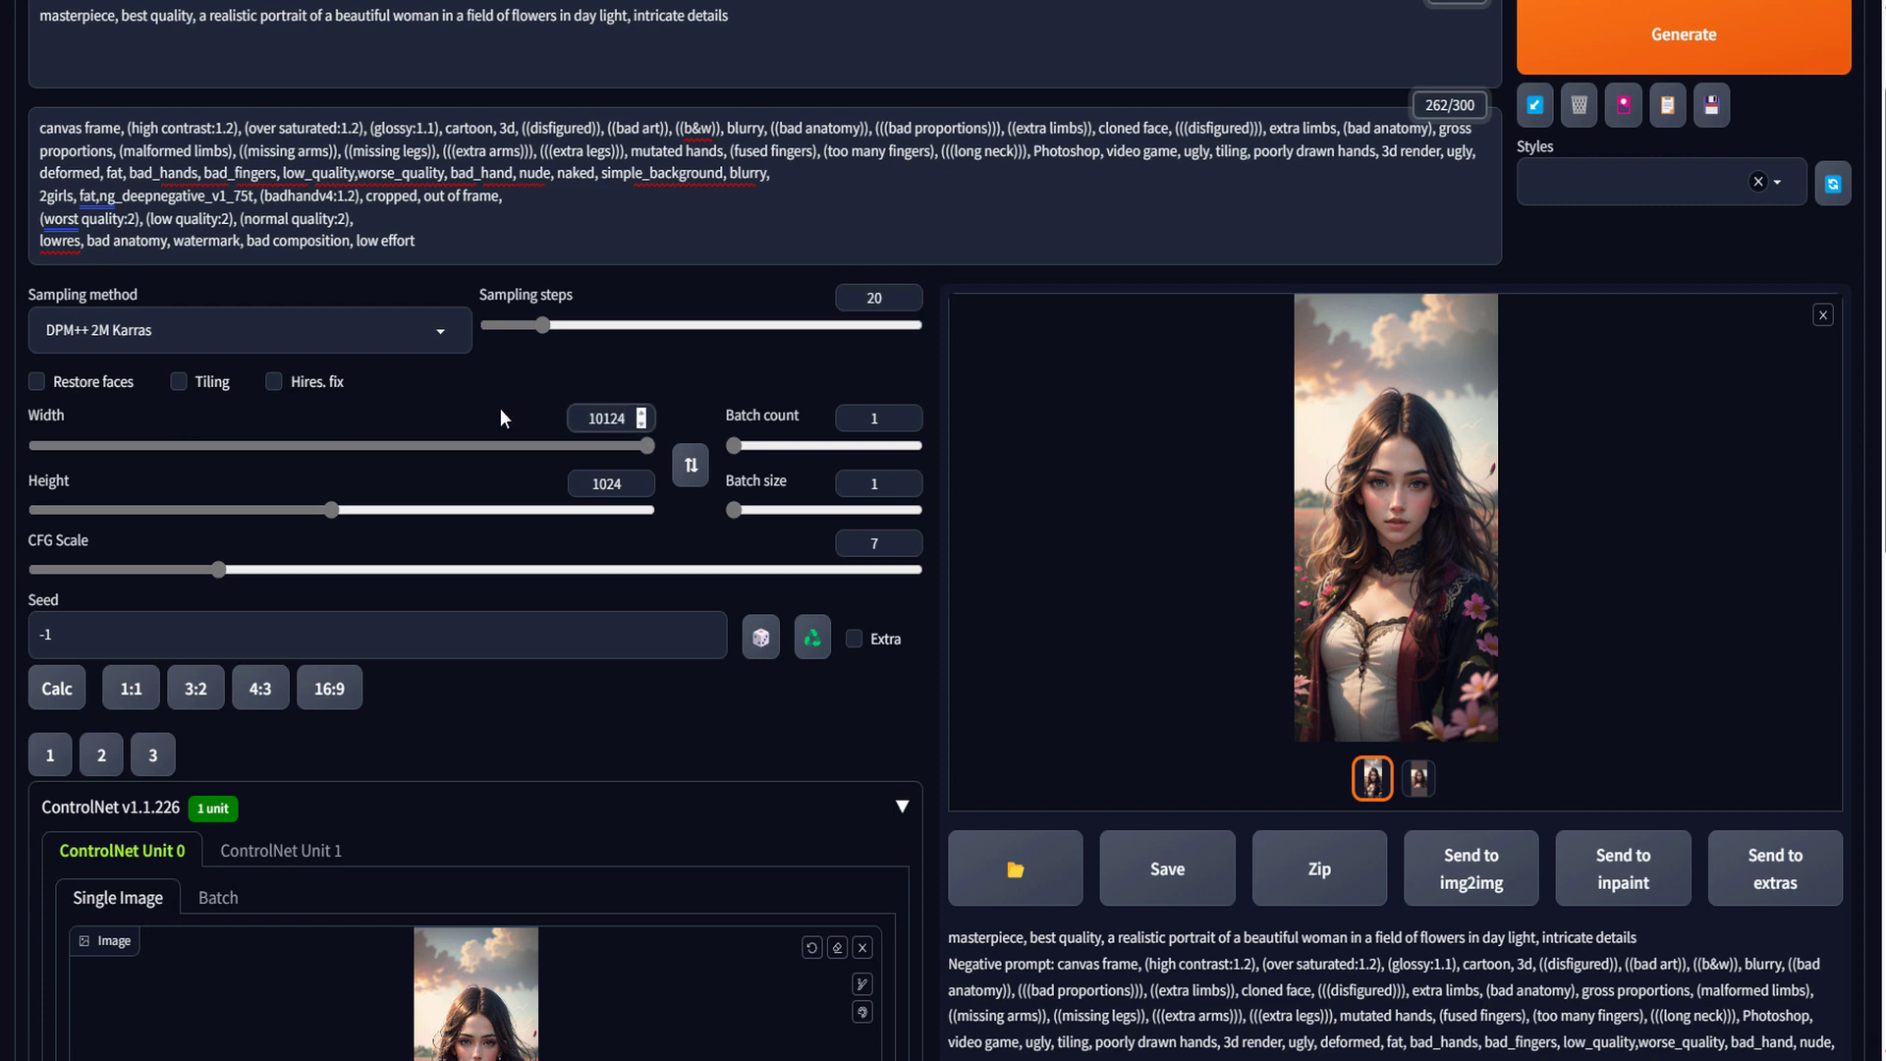
key("BackSpace")
key("BackSpace")
type("24")
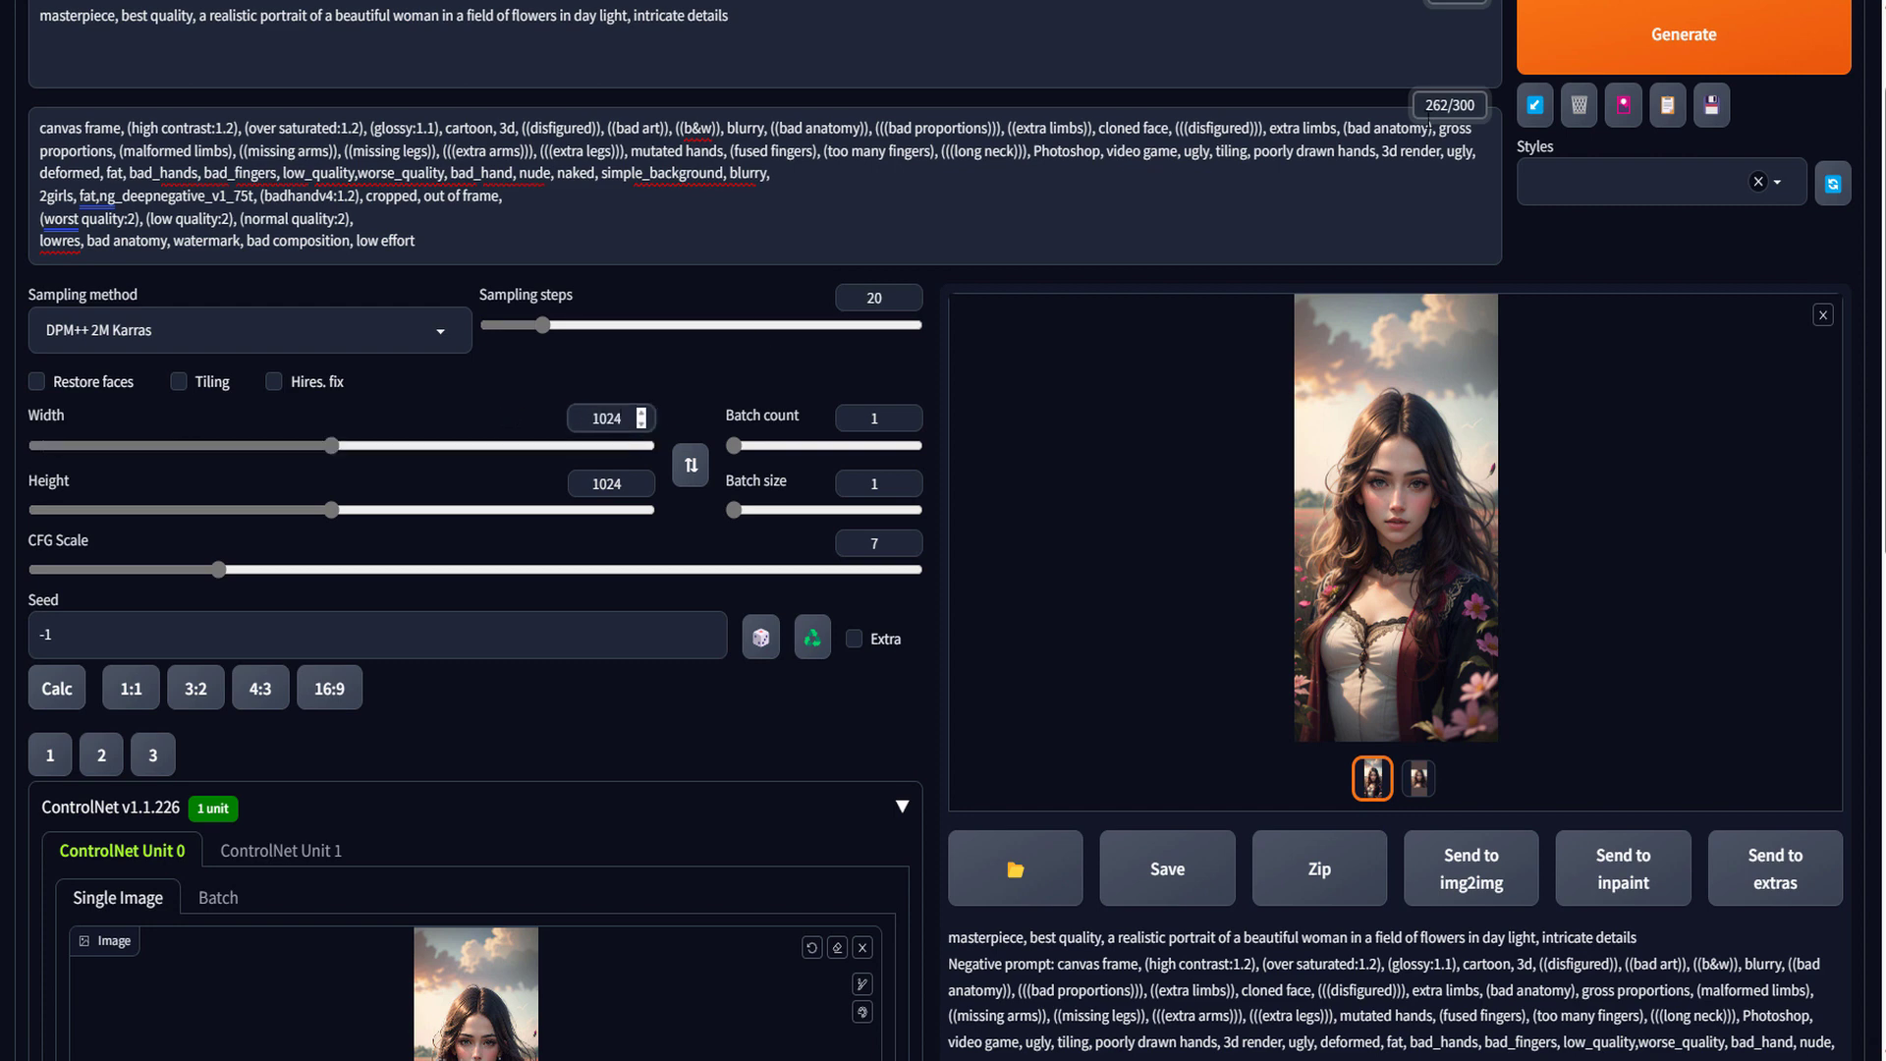
left_click(1683, 34)
scroll(1479, 413, "down", 2)
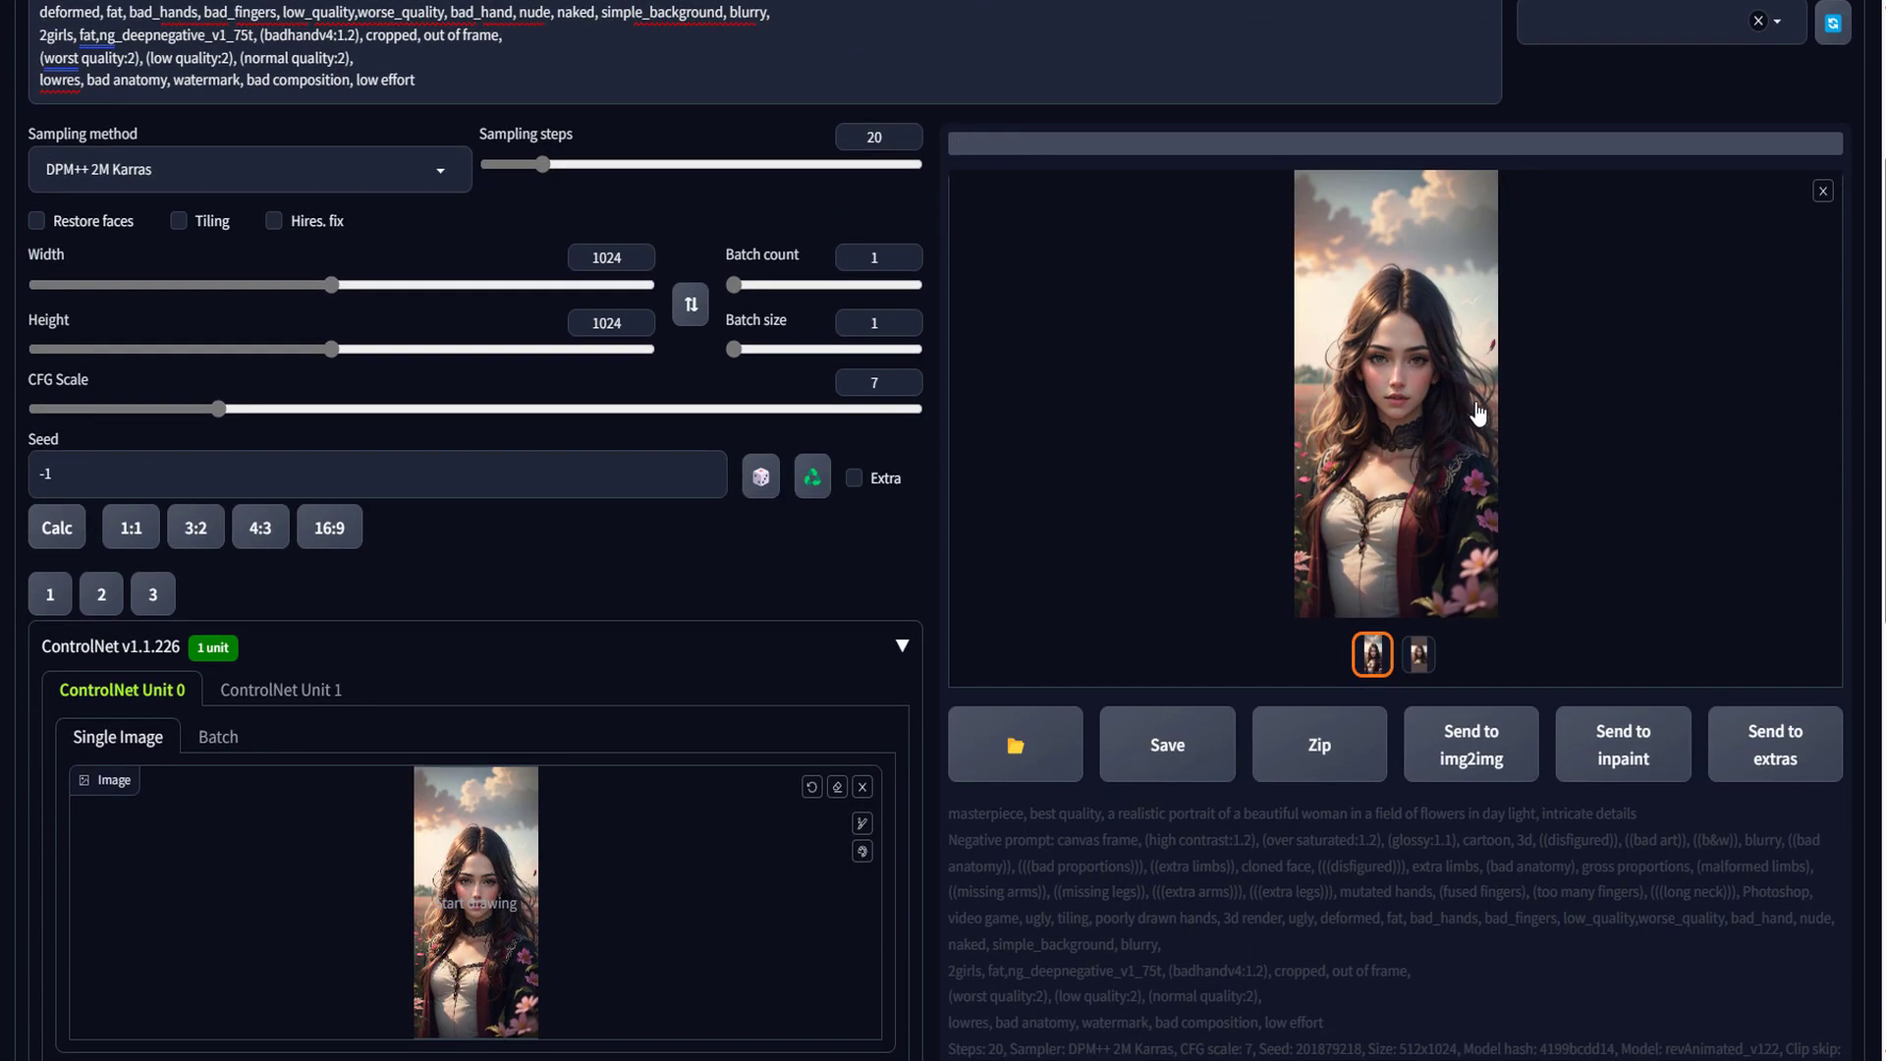
Wait for the 1024×1024 pink flower-field result to finish generating
scroll(1479, 412, "up", 2)
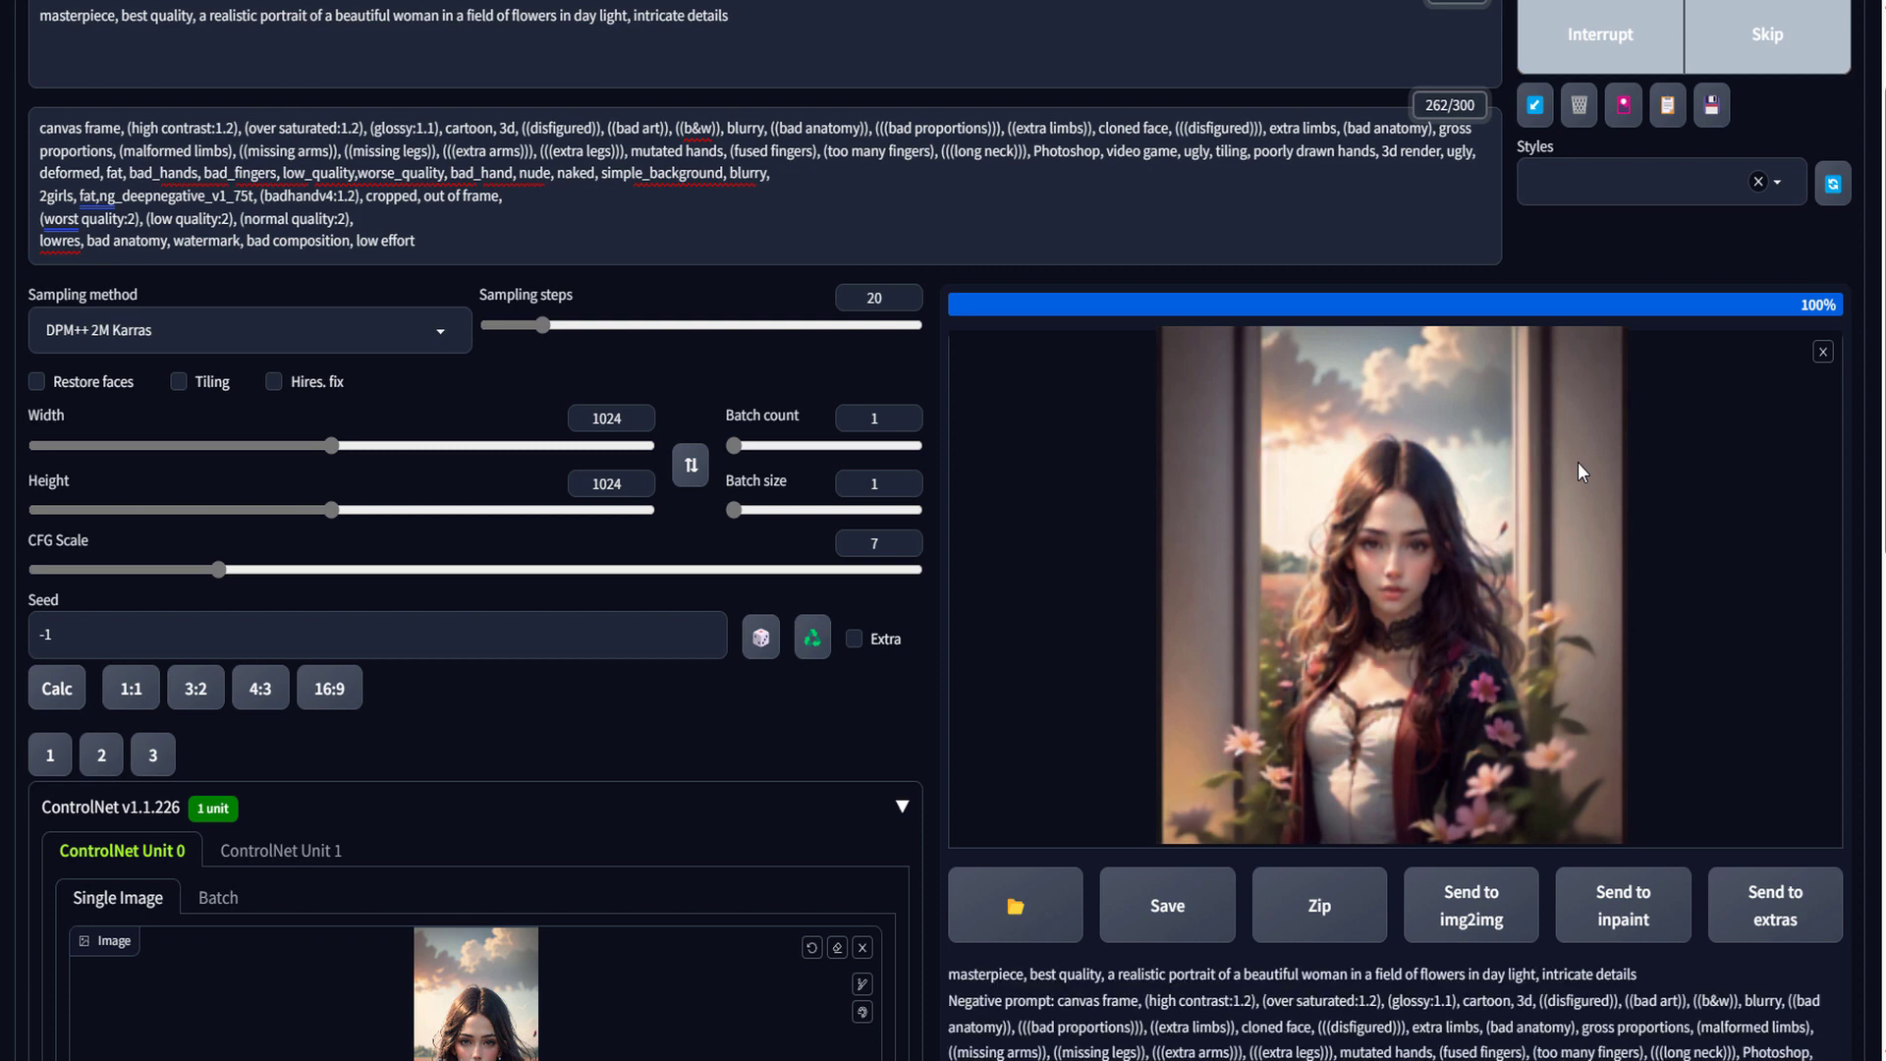
scroll(1577, 356, "up", 2)
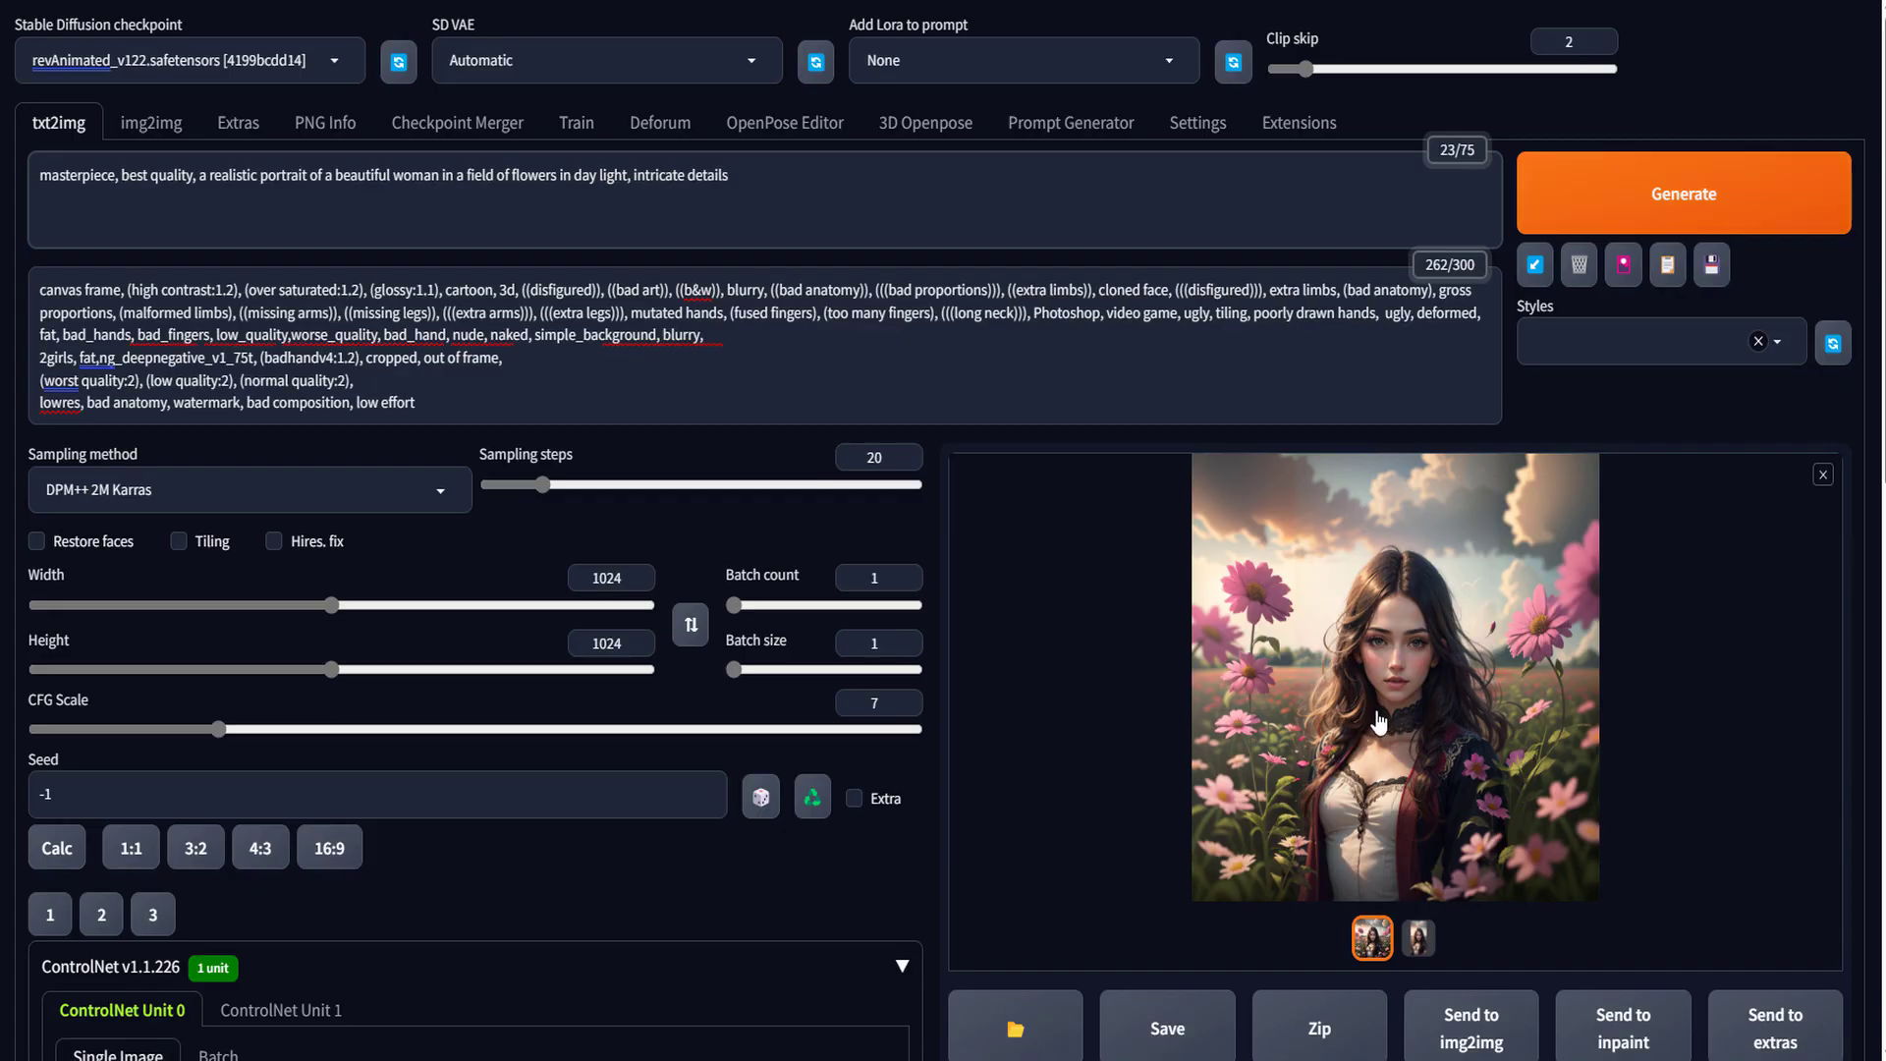
Check the square result and load it as the ControlNet input image
left_click(1385, 714)
left_click(1381, 703)
scroll(943, 530, "down", 3)
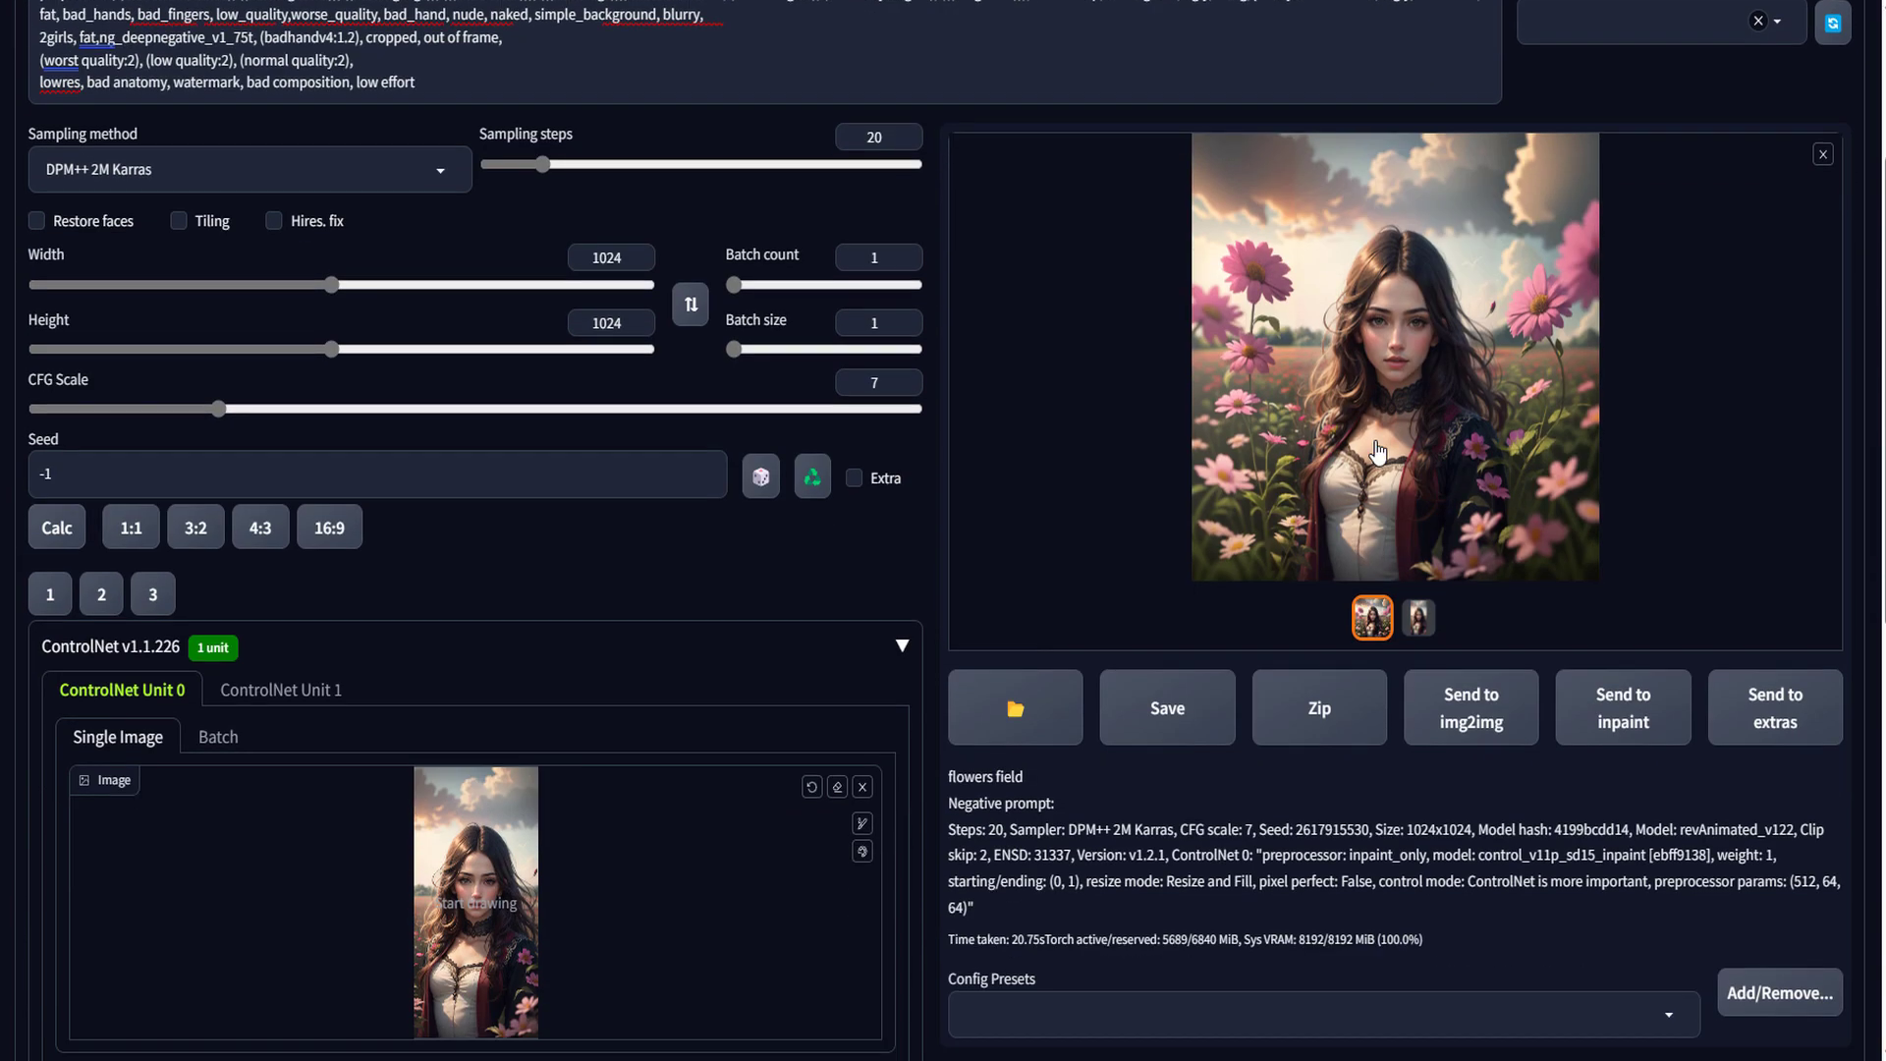
left_click_drag(1375, 452, 444, 968)
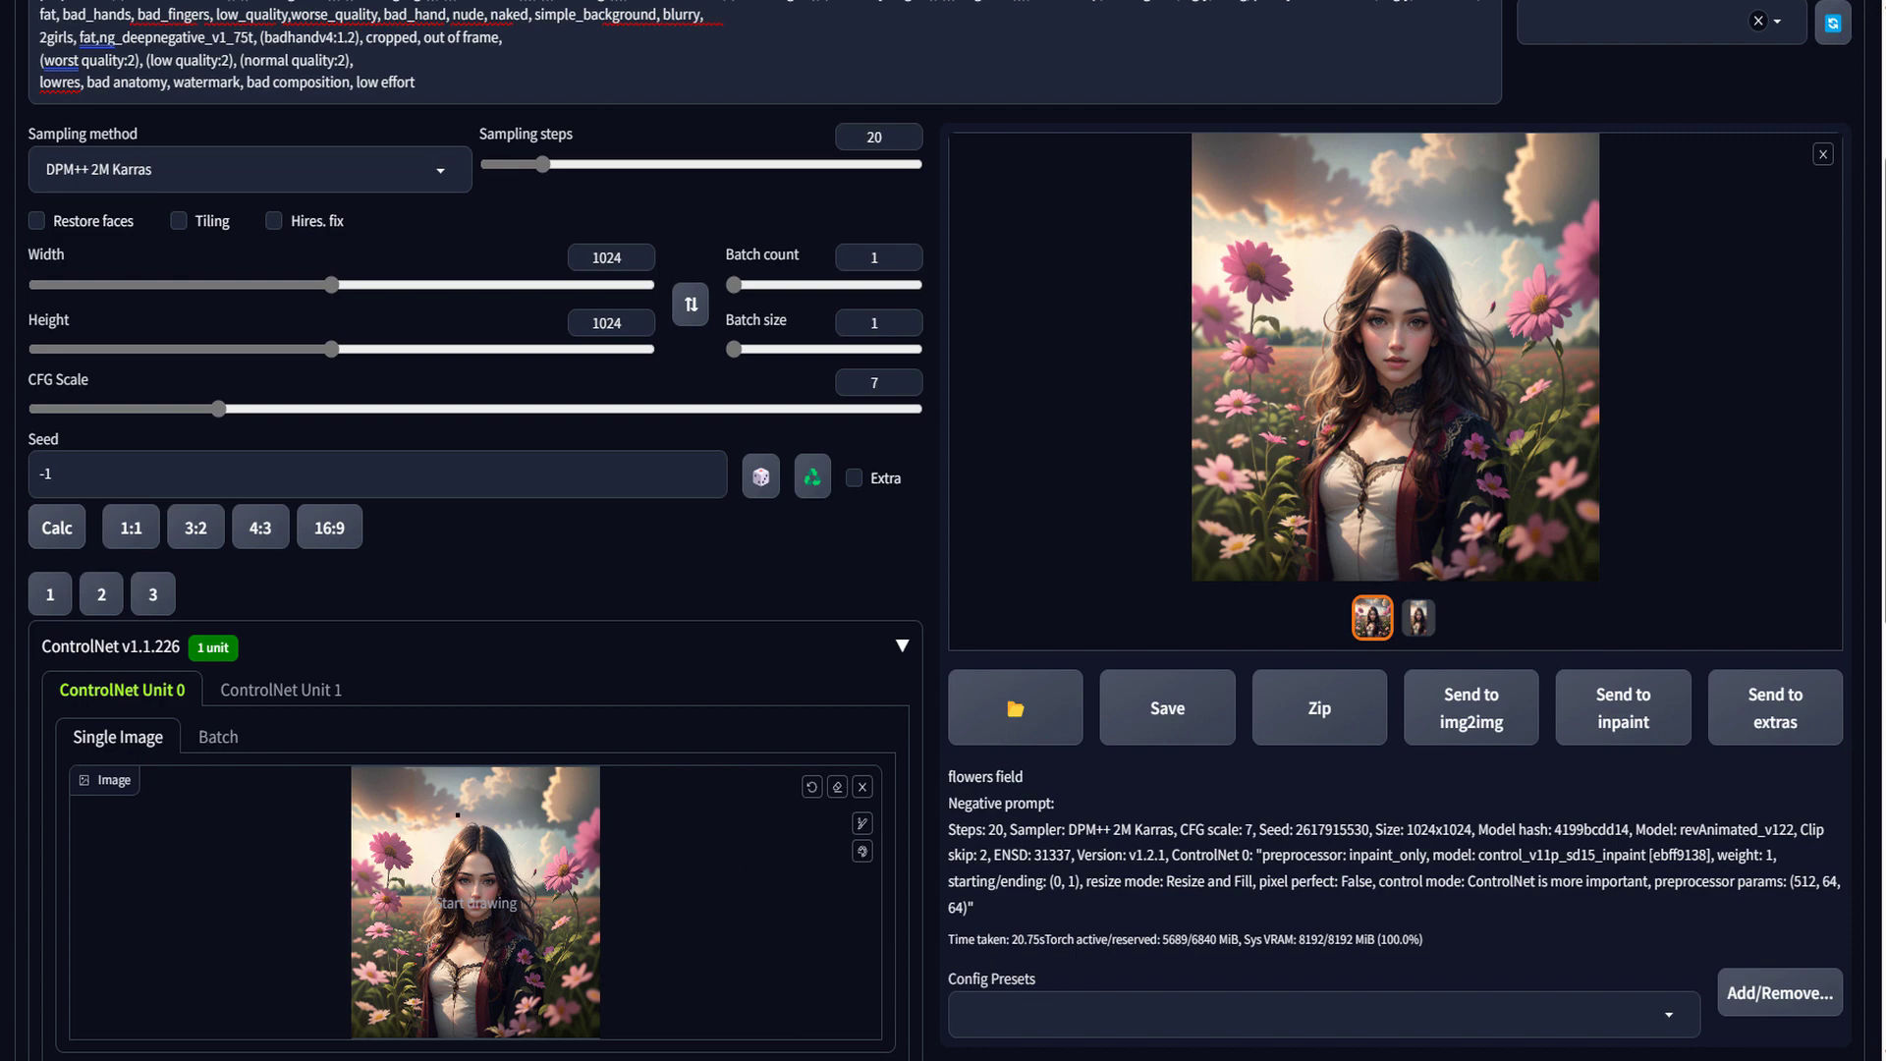
scroll(471, 884, "up", 4)
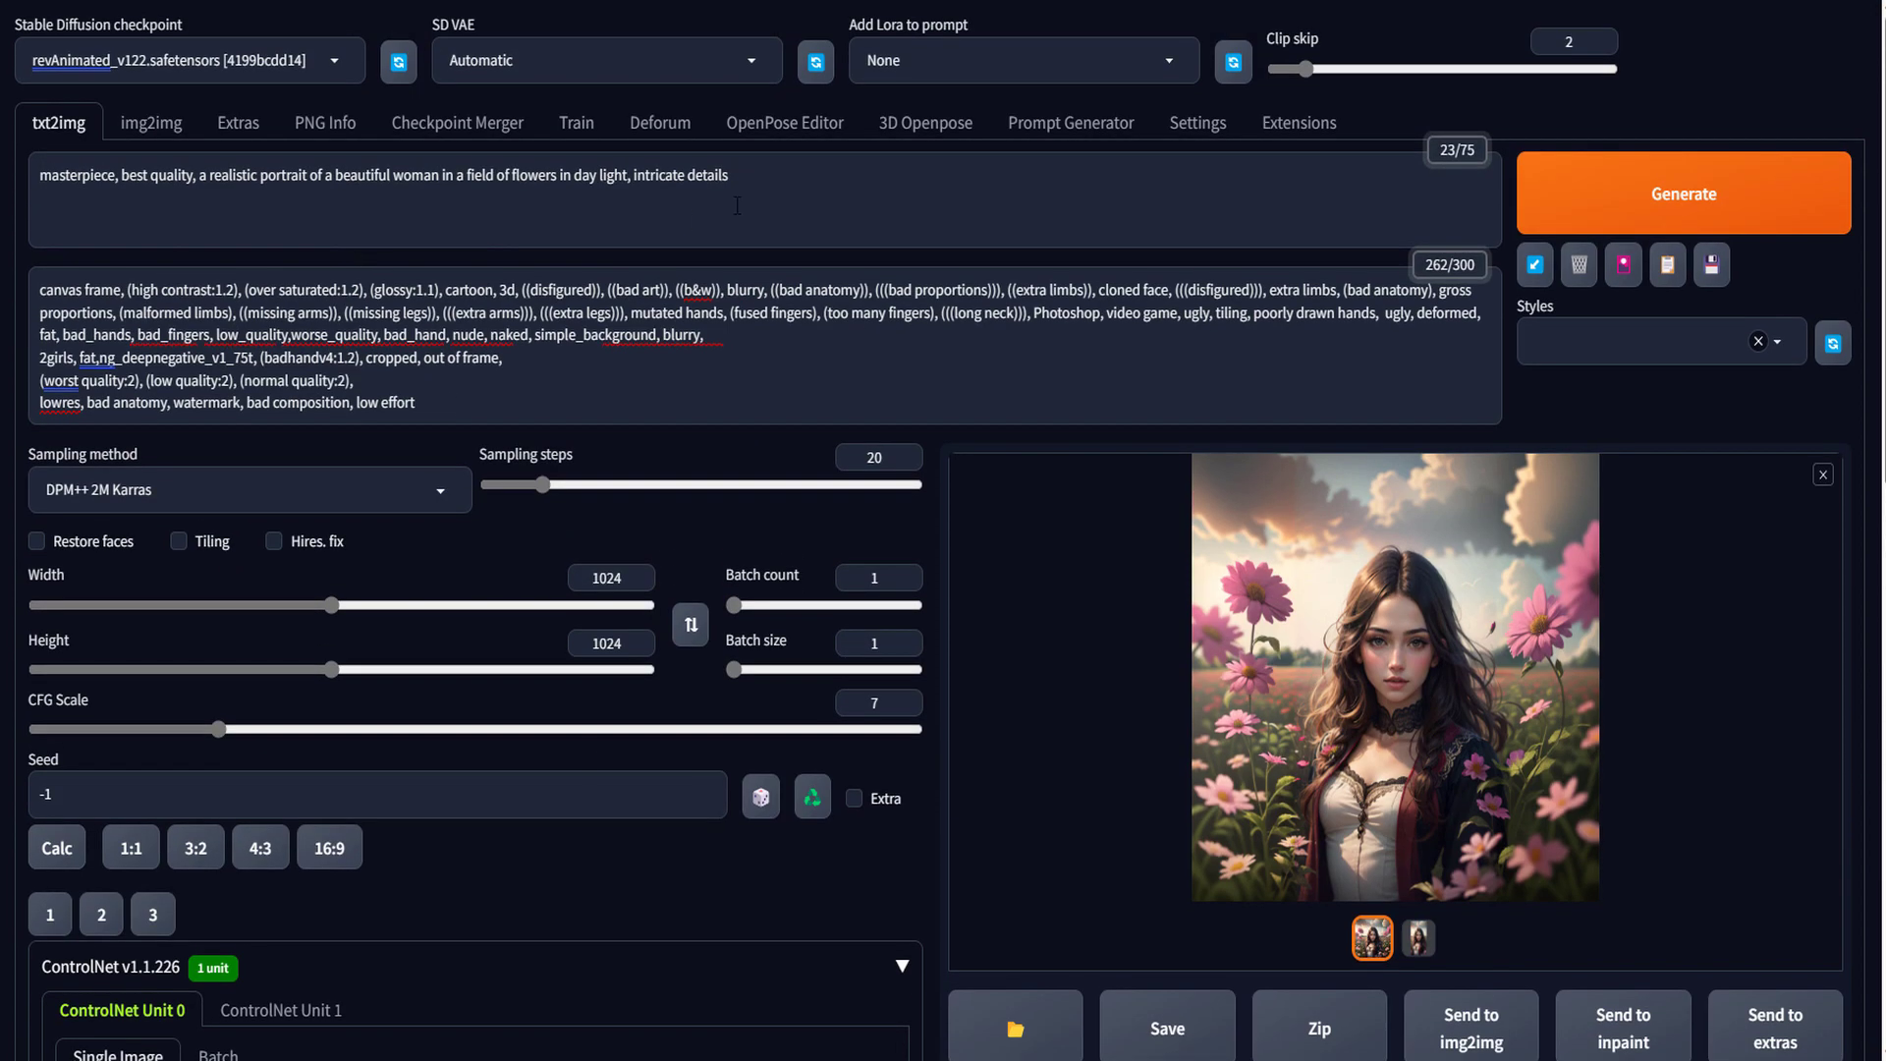
Replace the positive prompt with 'flowers field'
left_click_drag(374, 175, 21, 204)
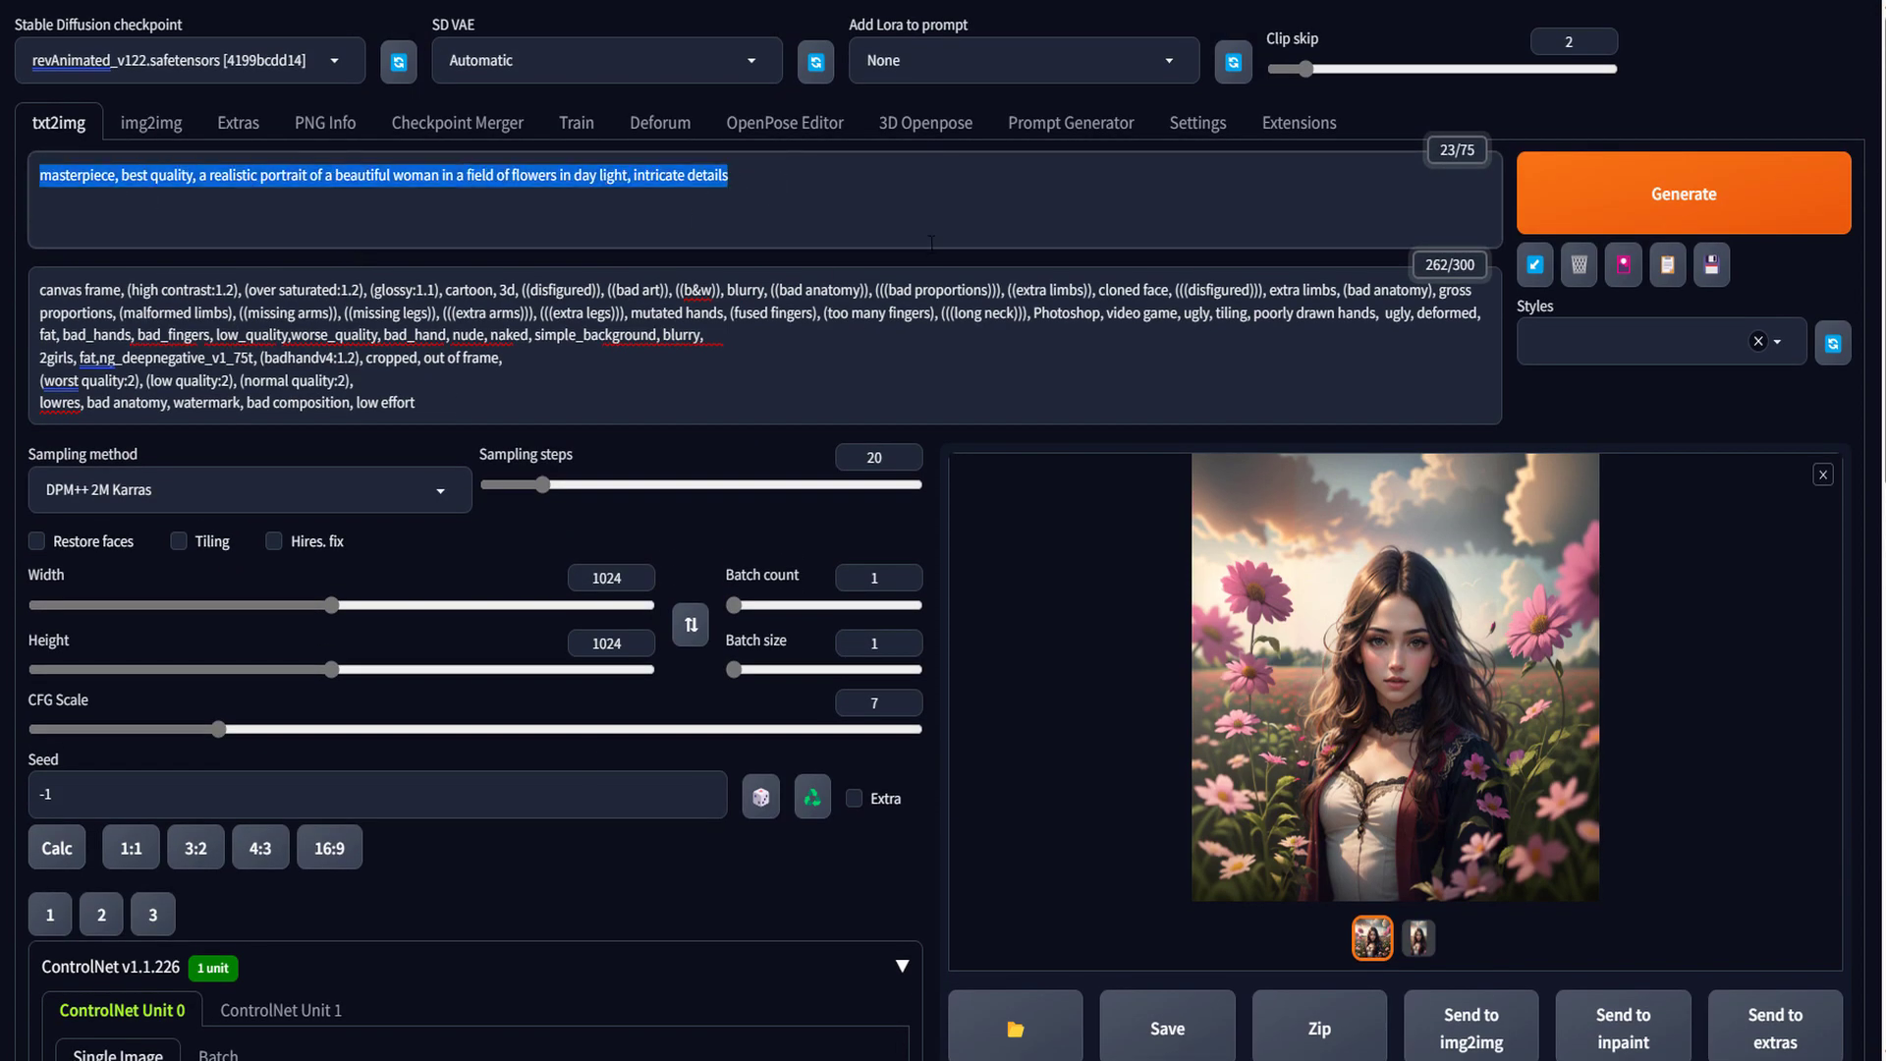
type("flowers field")
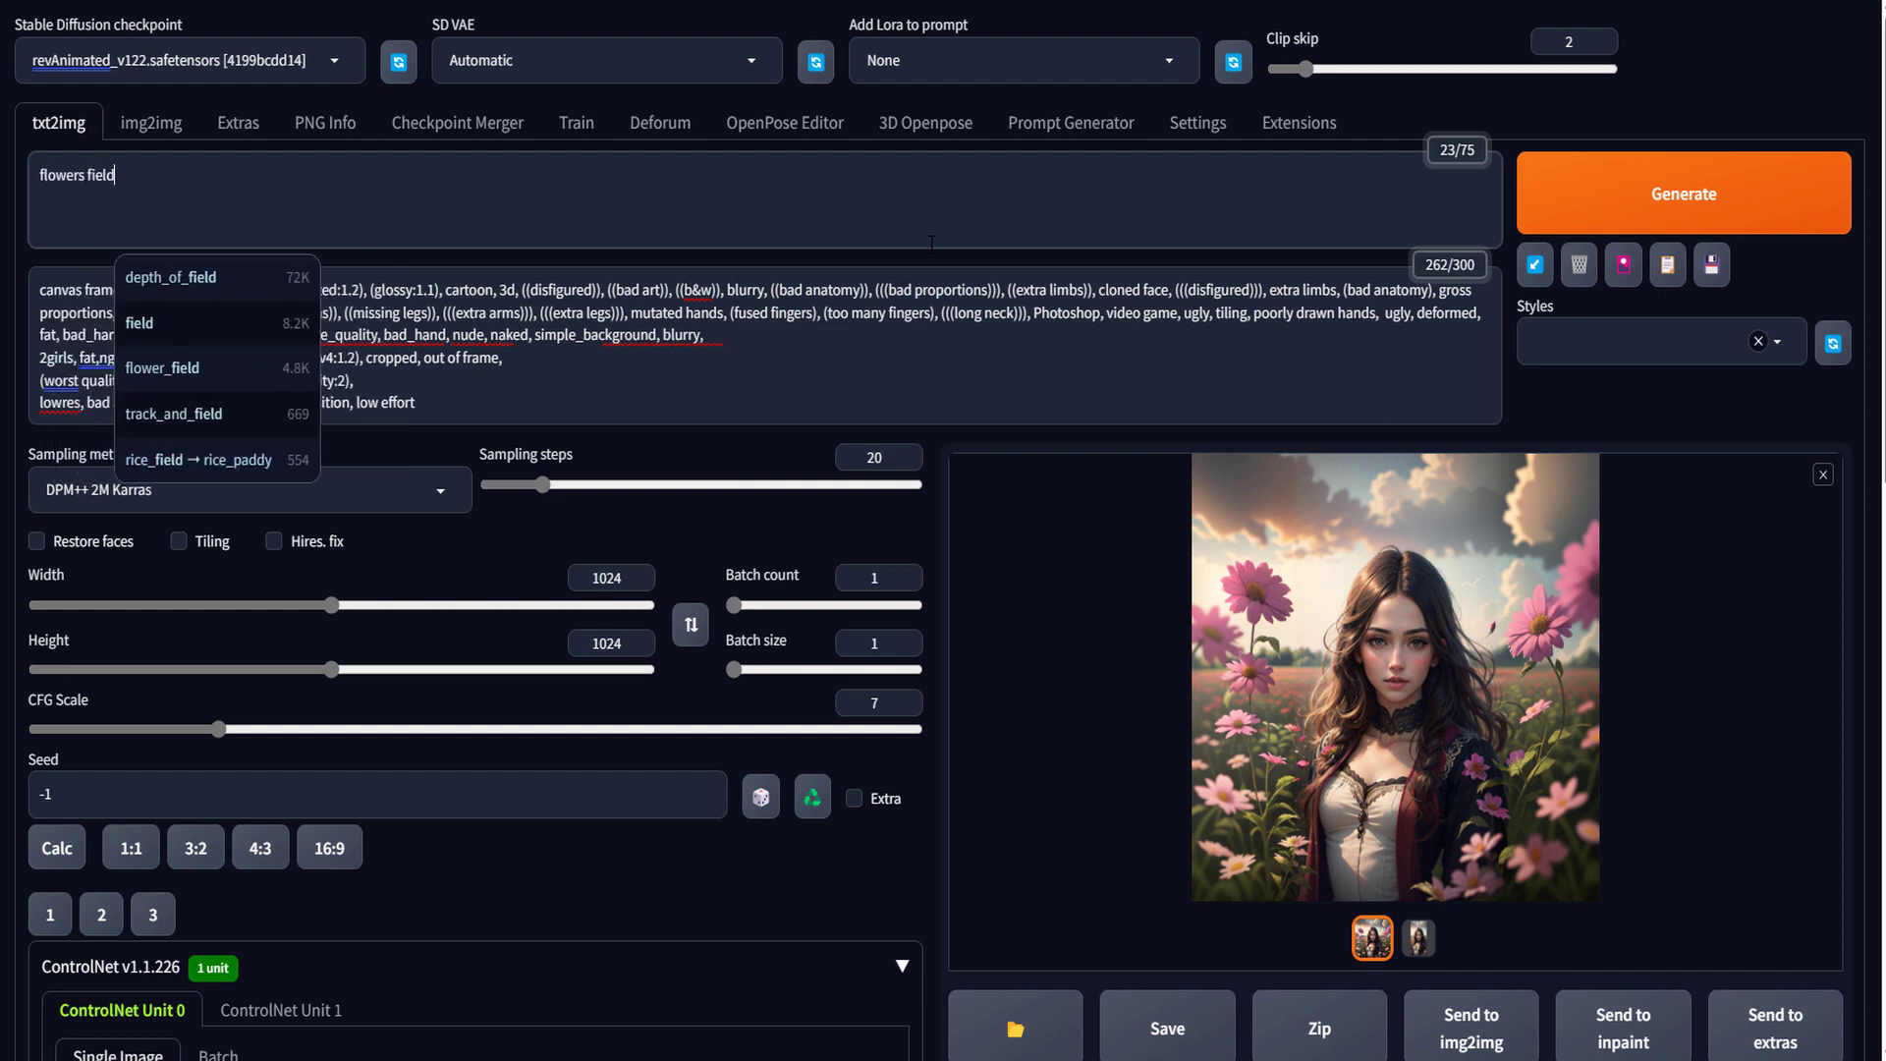
left_click(551, 411)
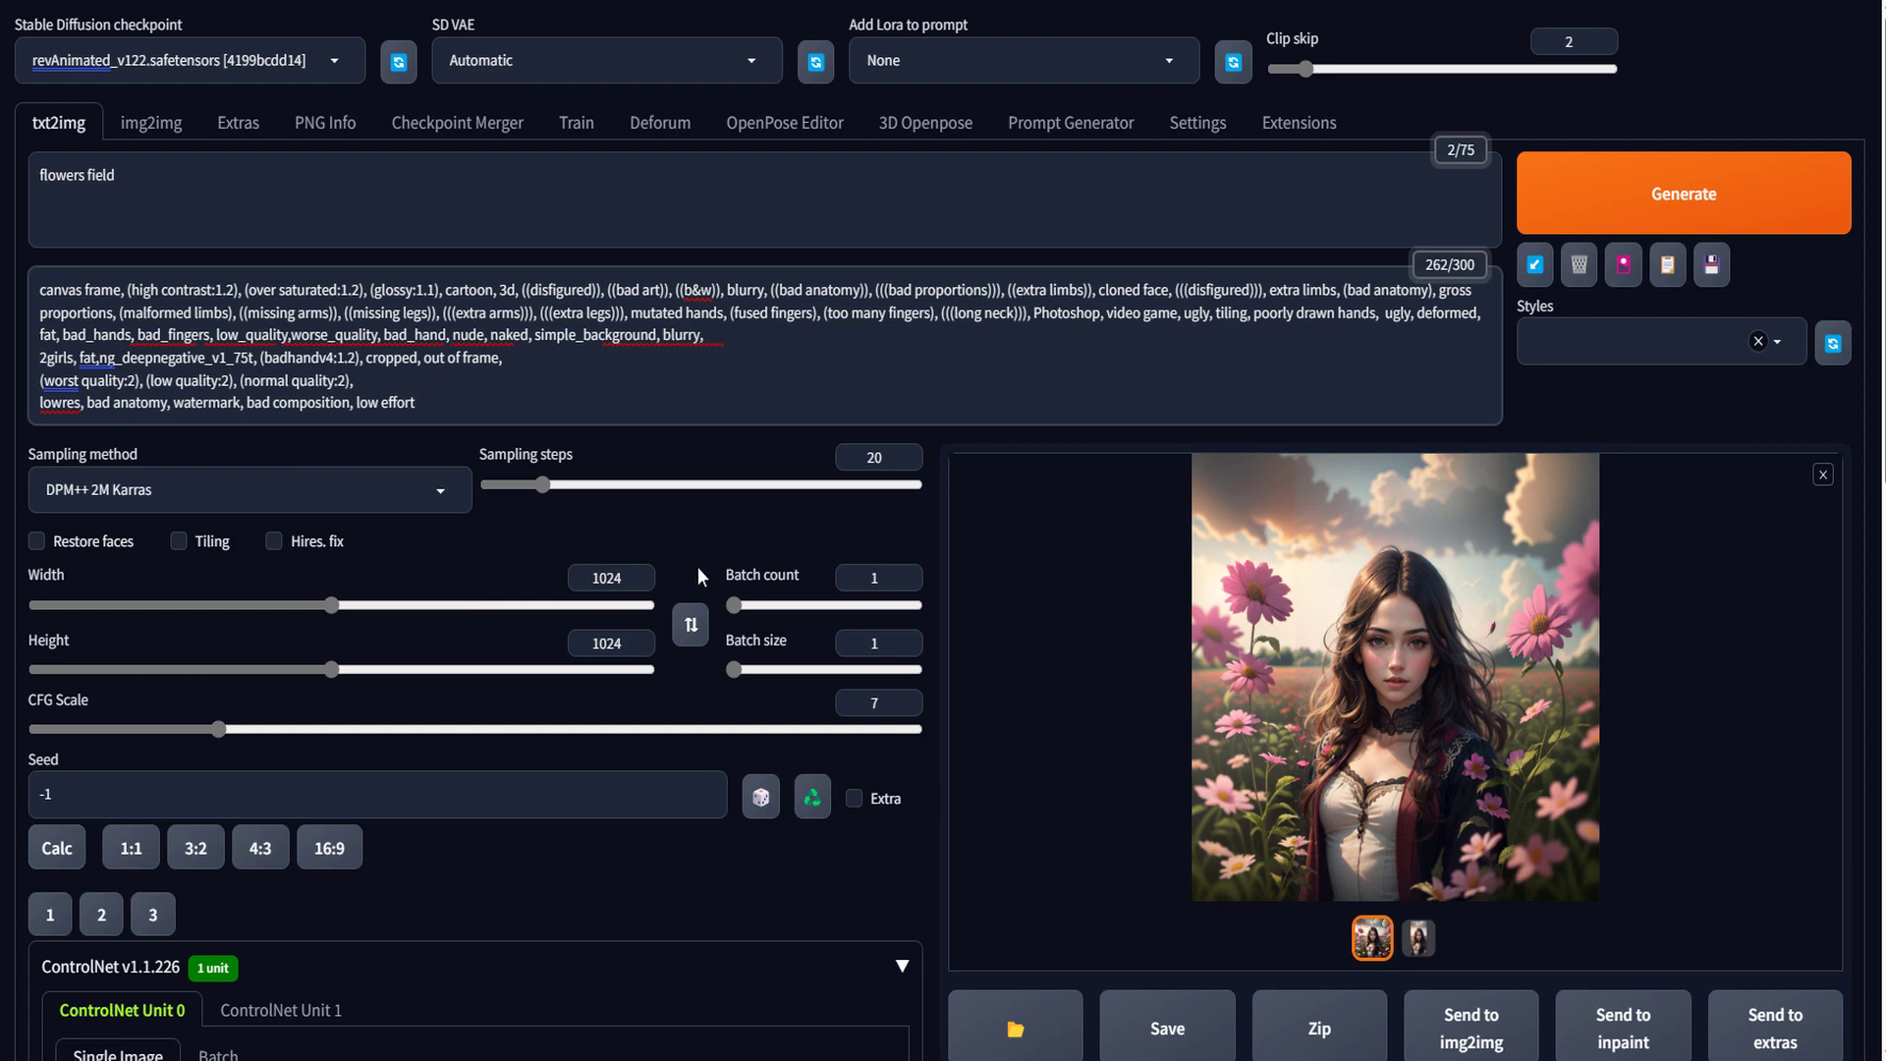
left_click_drag(643, 578, 531, 577)
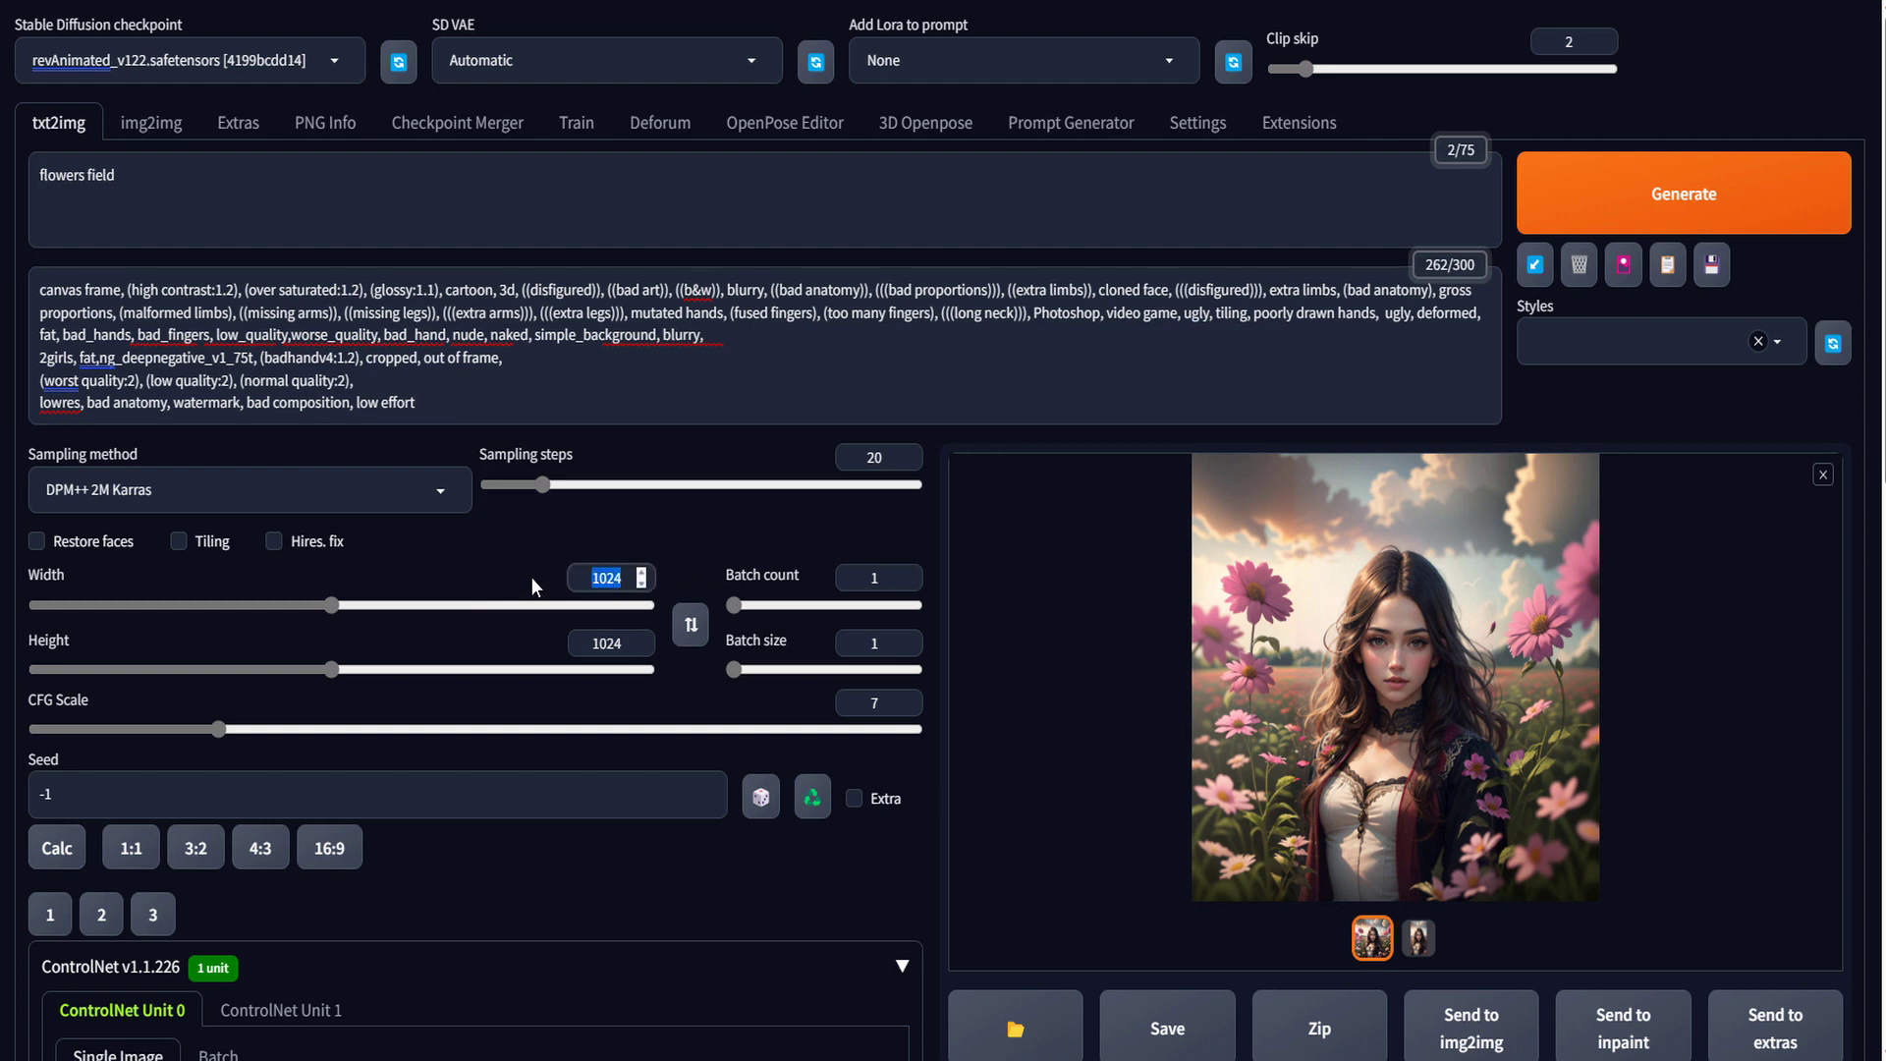
Generate at 1400×1024, clear the negative prompt, and view the wide result full-screen
type("1400")
left_click(1616, 201)
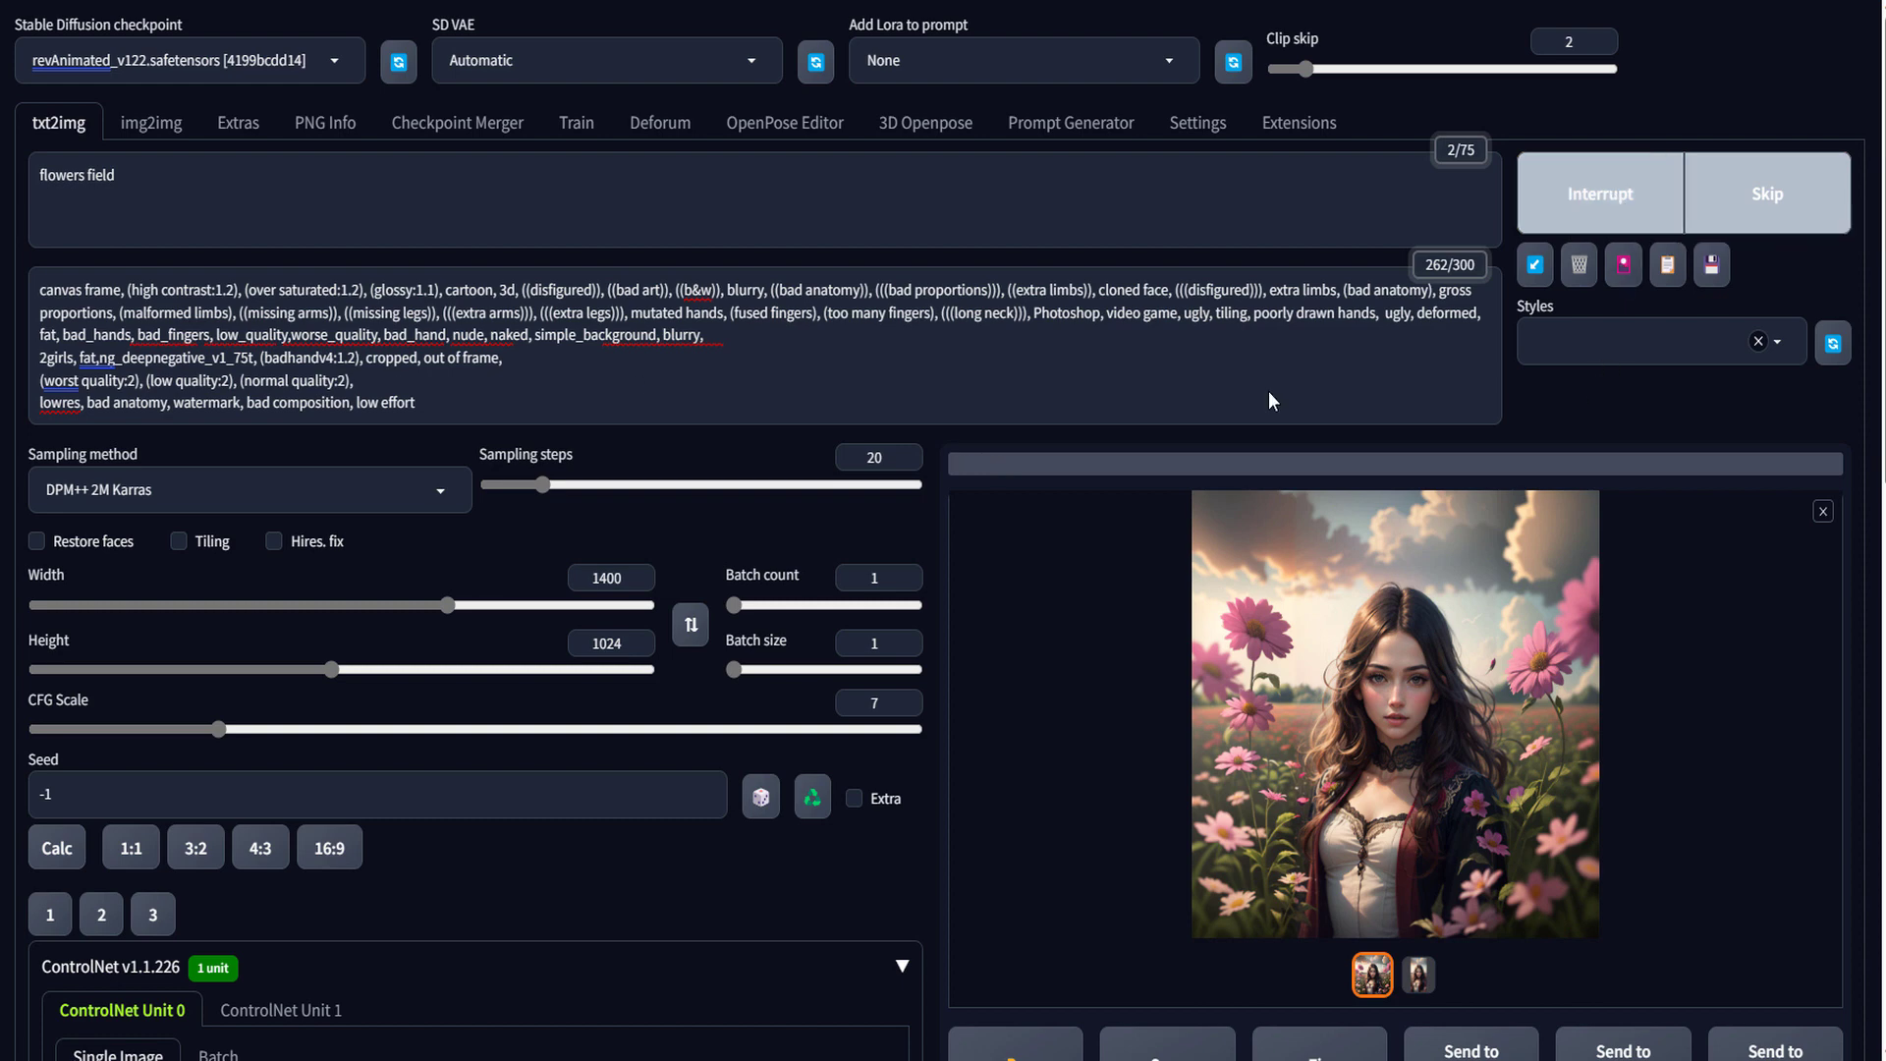
left_click(521, 405)
key("ctrl+a")
key("BackSpace")
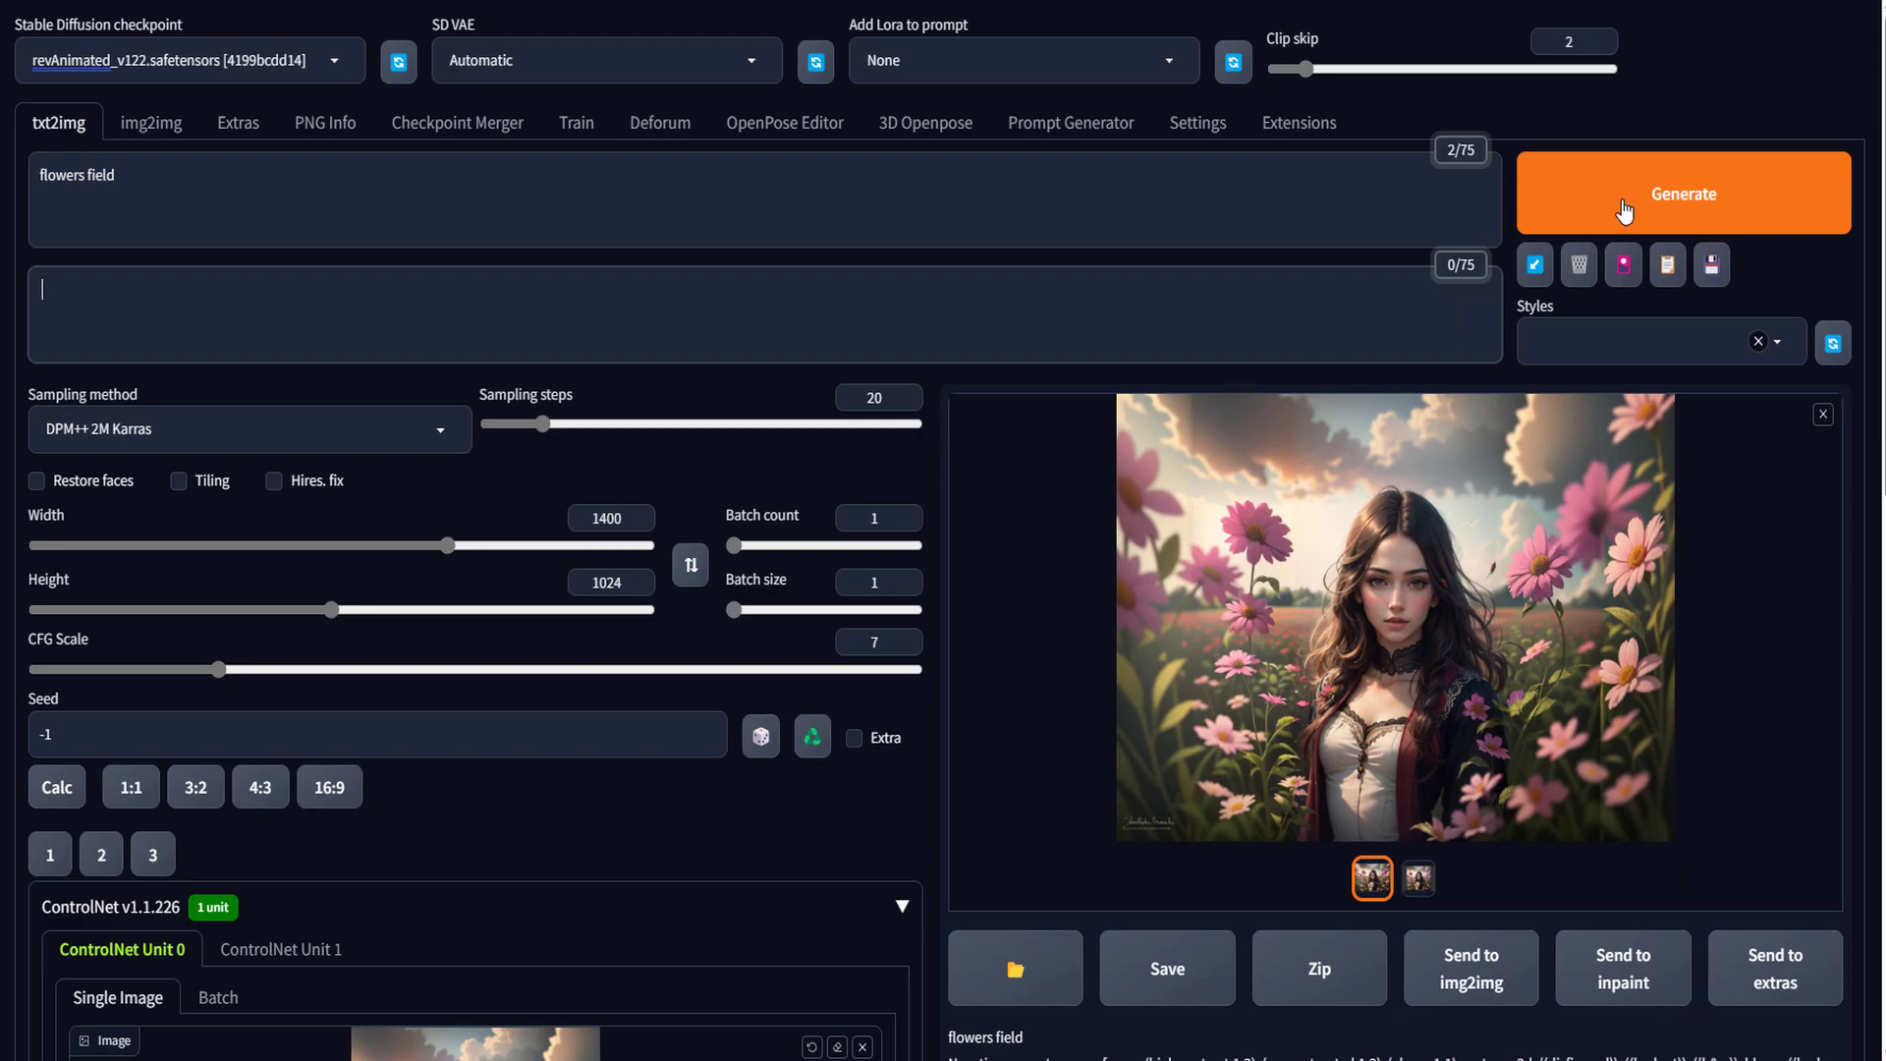
left_click(1409, 665)
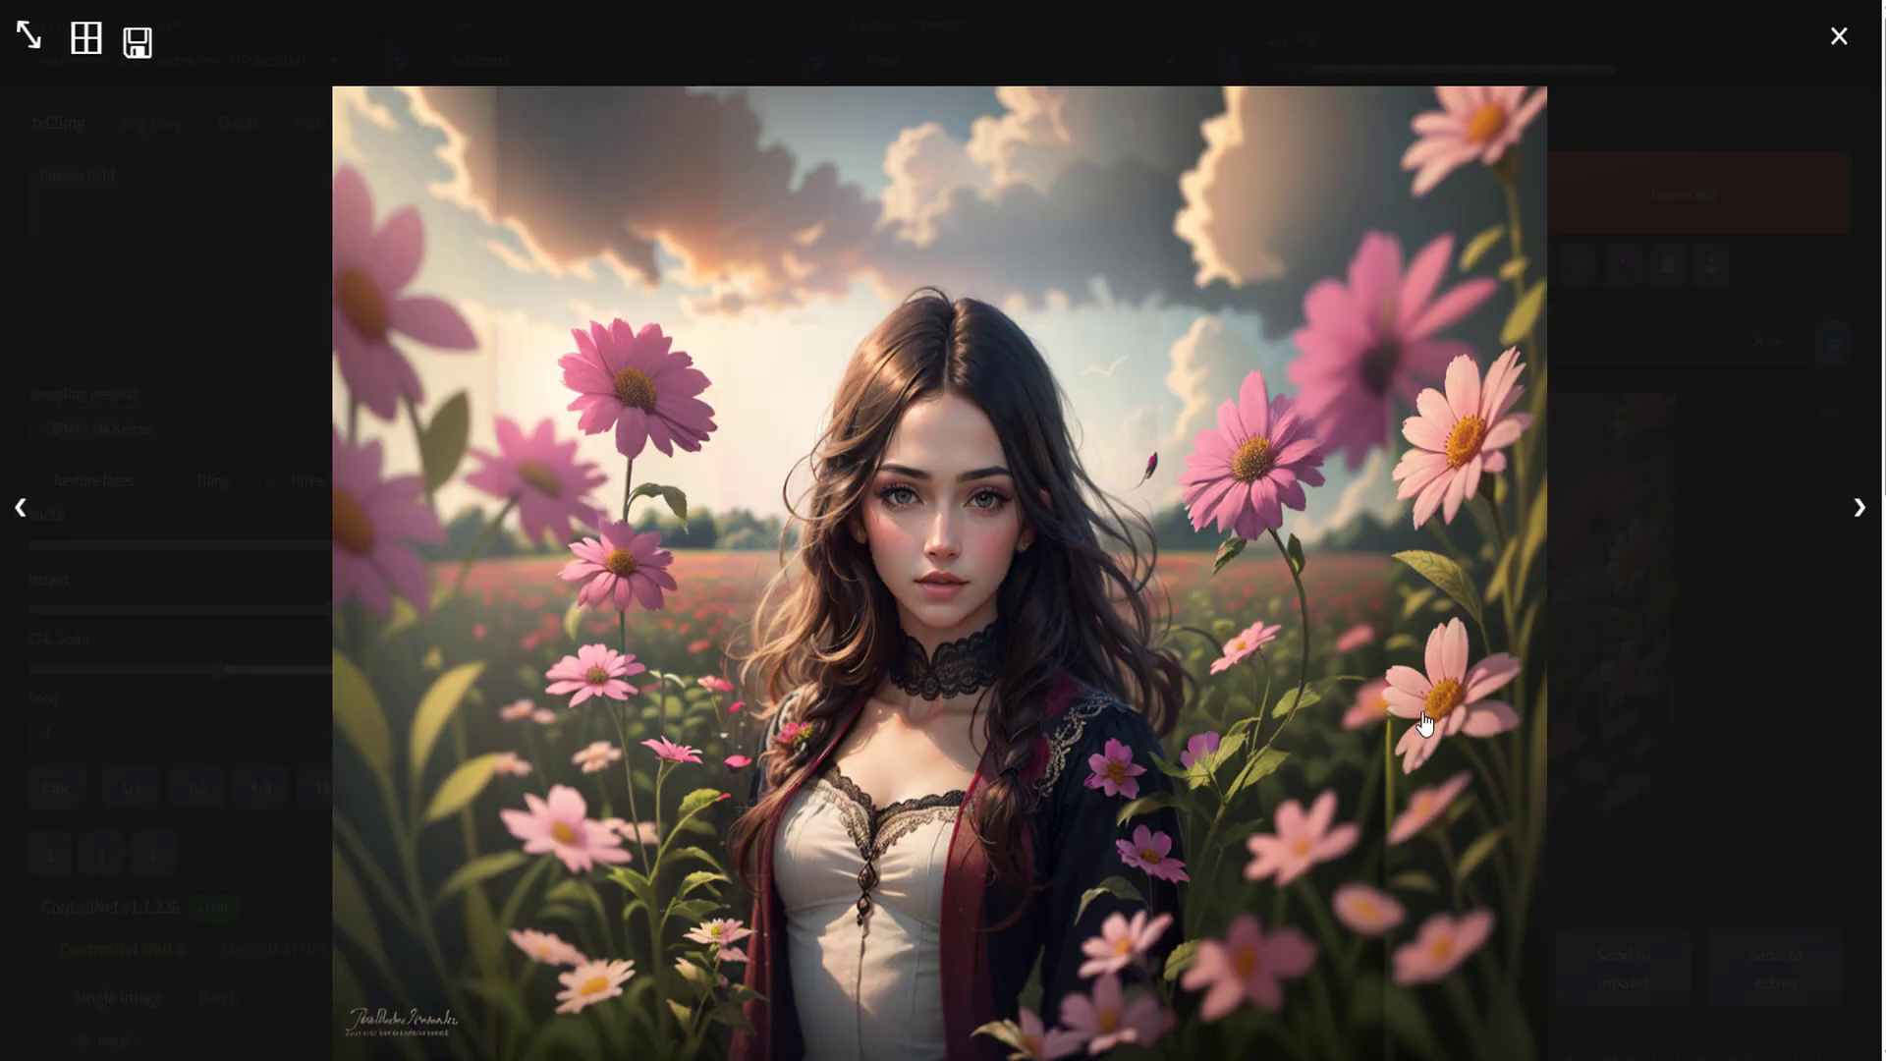
Send the wide flower-field image to img2img Inpaint and view it full-screen
left_click(1550, 888)
left_click(1616, 1037)
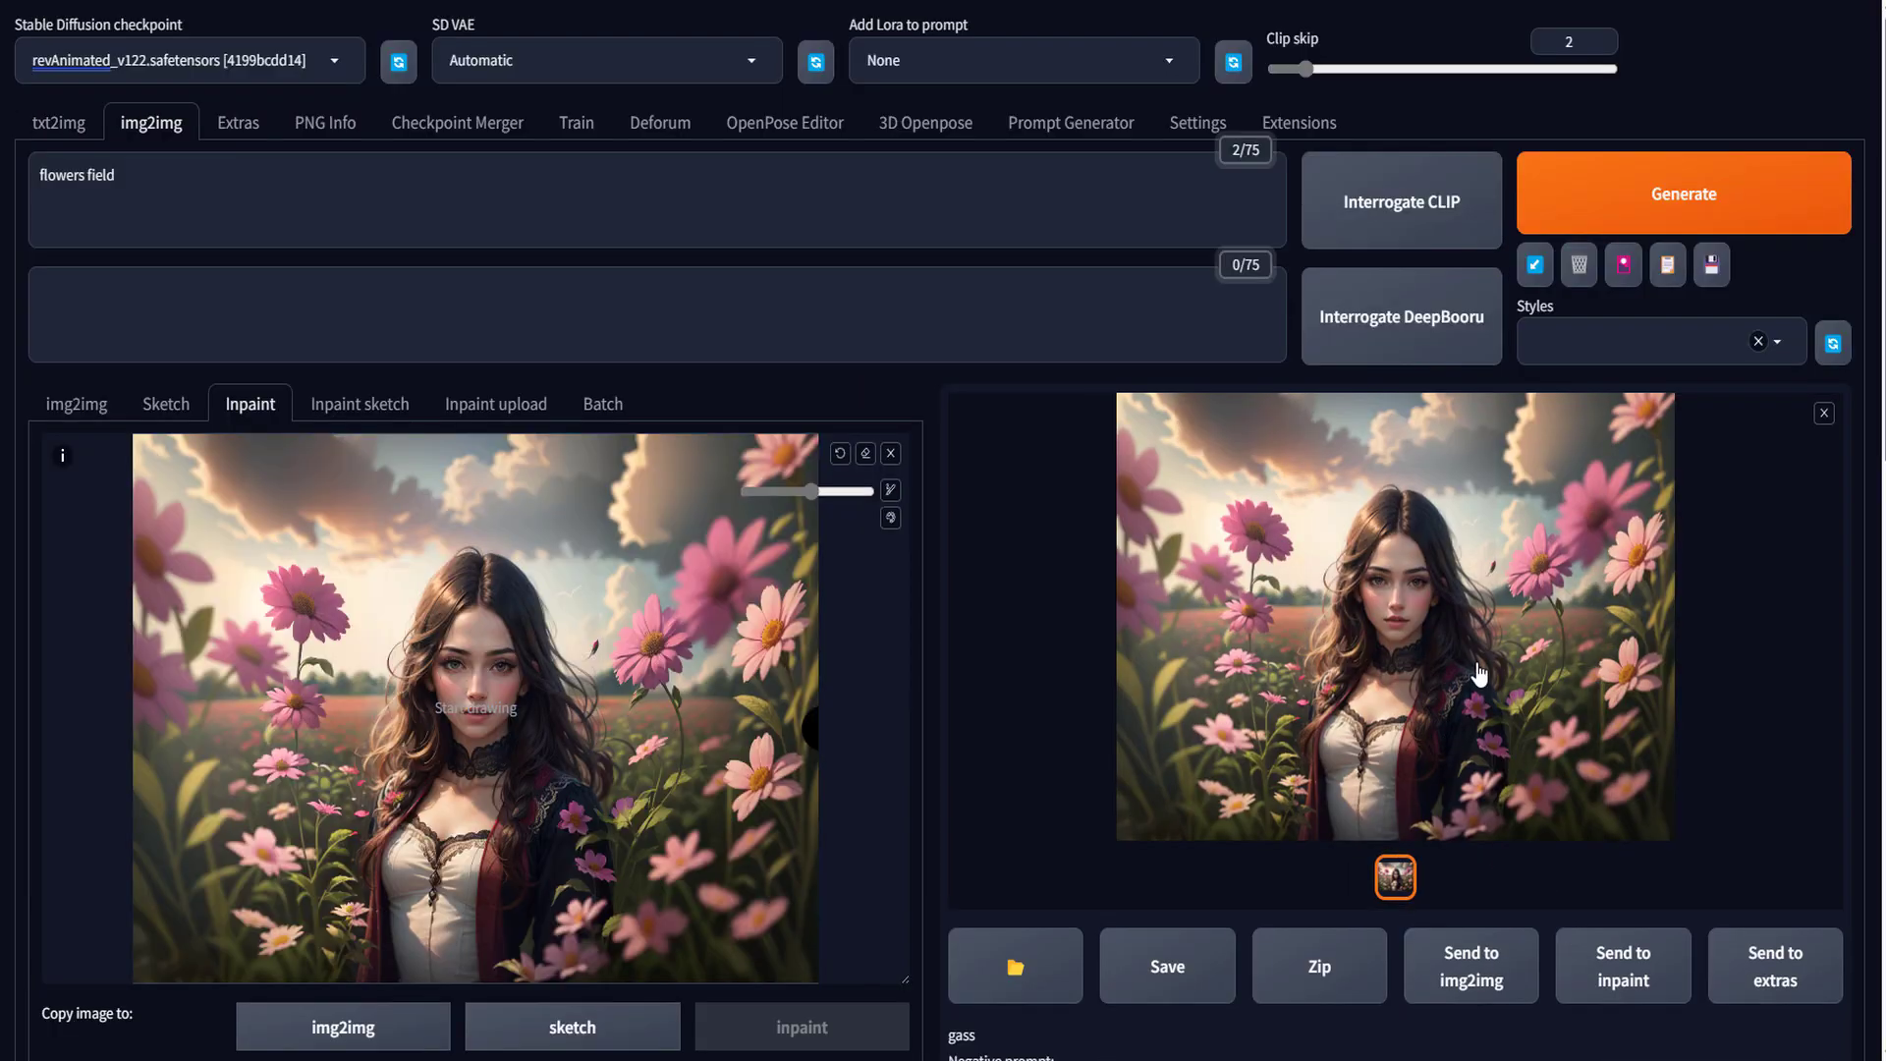
left_click(1479, 674)
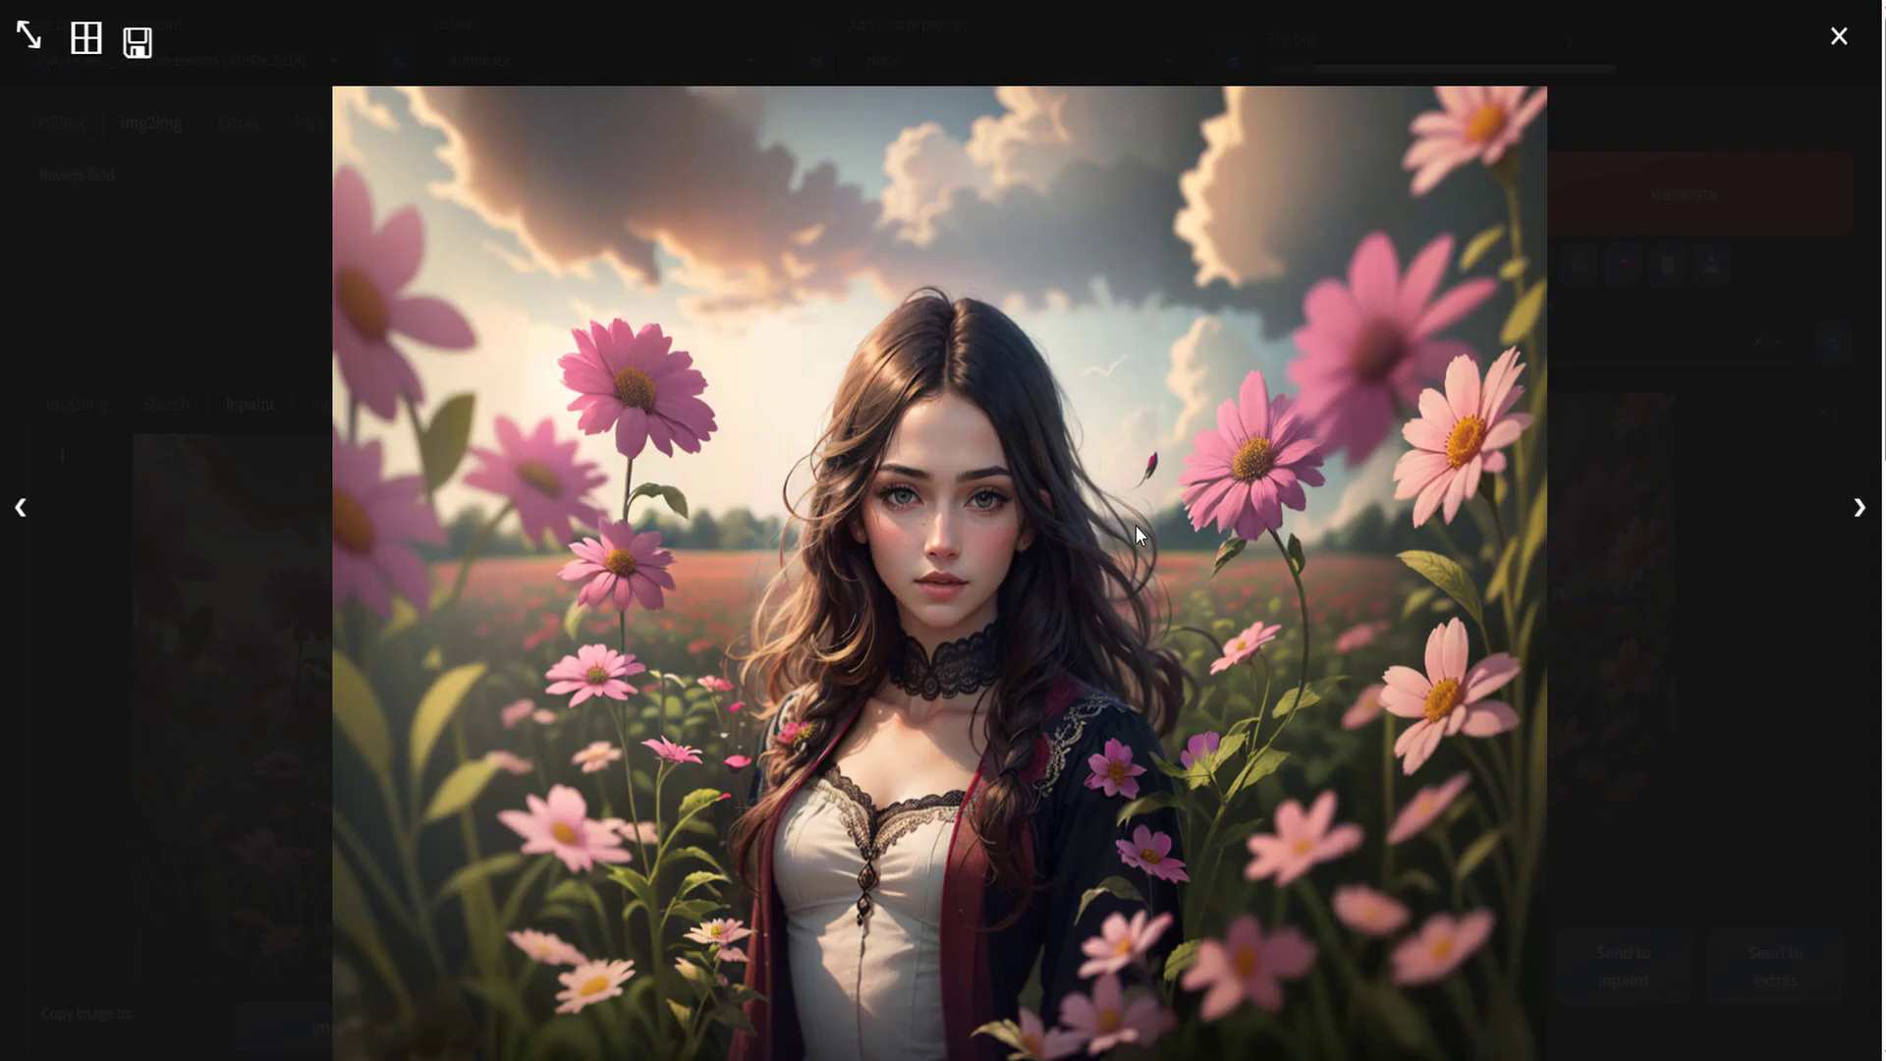